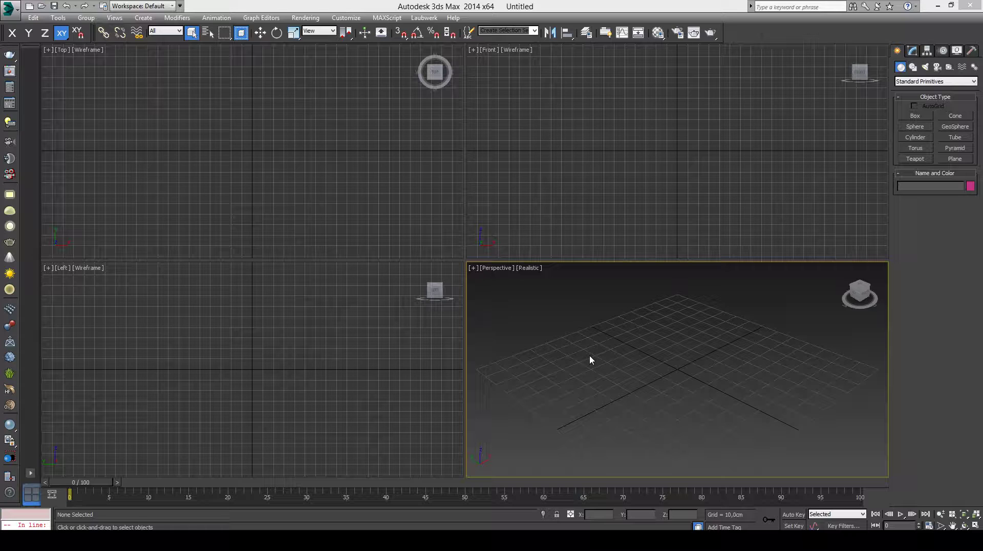
Toggle Maximize Viewport (Alt+W) repeatedly, finishing with the Perspective view maximized alone.
key("alt+w")
key("alt+w")
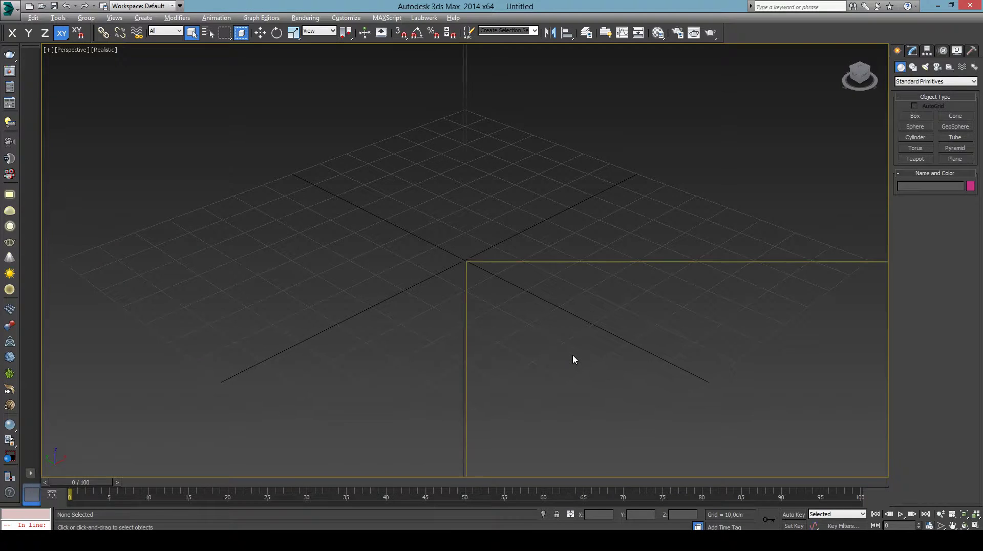
left_click(976, 525)
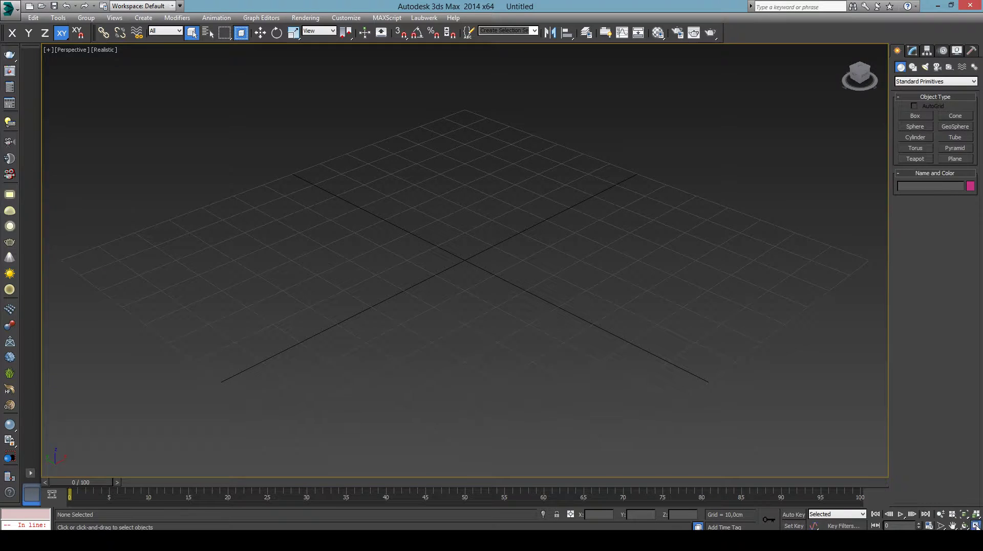
left_click(976, 526)
left_click(975, 526)
left_click(976, 526)
left_click(976, 526)
left_click(975, 525)
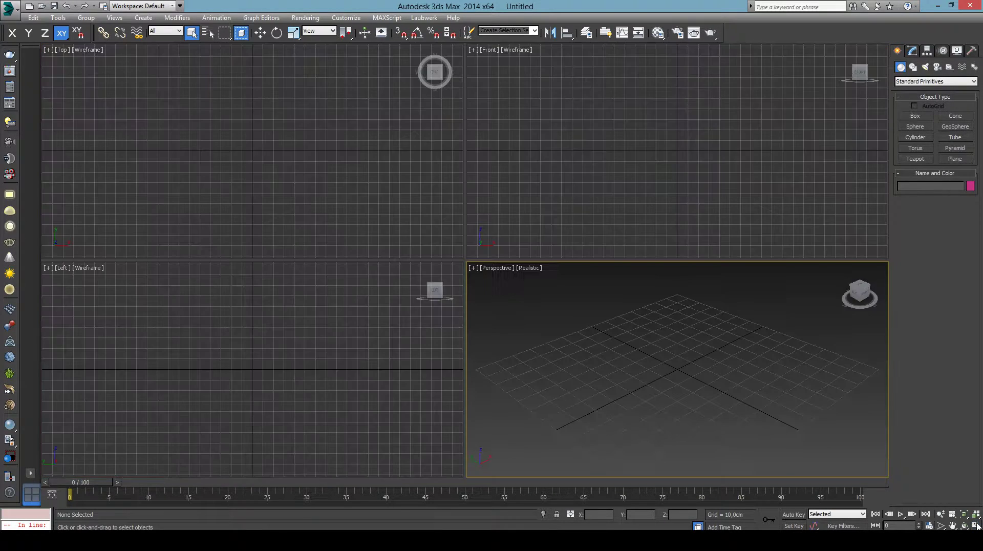
left_click(977, 526)
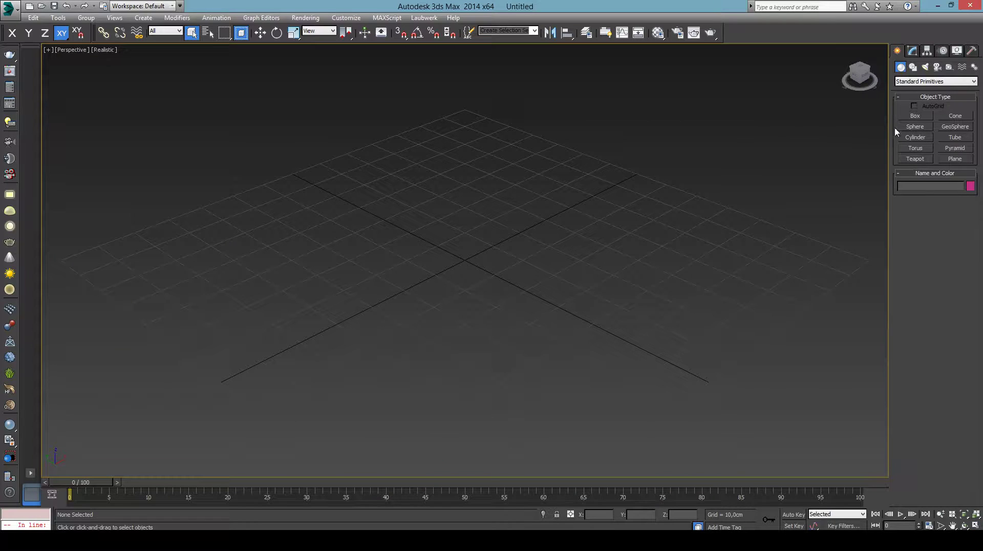
Draw a box on the grid and a sphere to its right.
left_click(915, 116)
left_click_drag(247, 272, 397, 286)
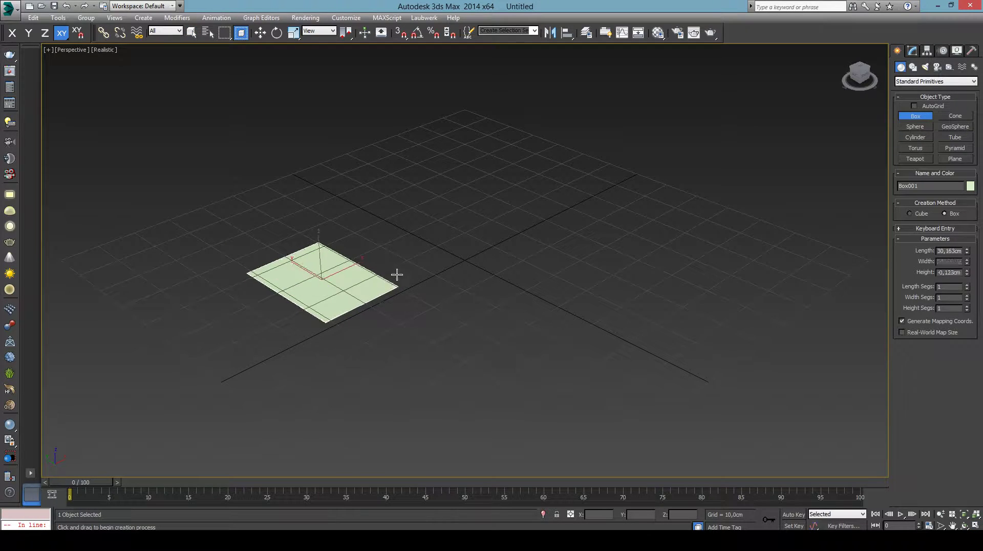
left_click(386, 213)
left_click(915, 126)
left_click_drag(582, 222, 606, 259)
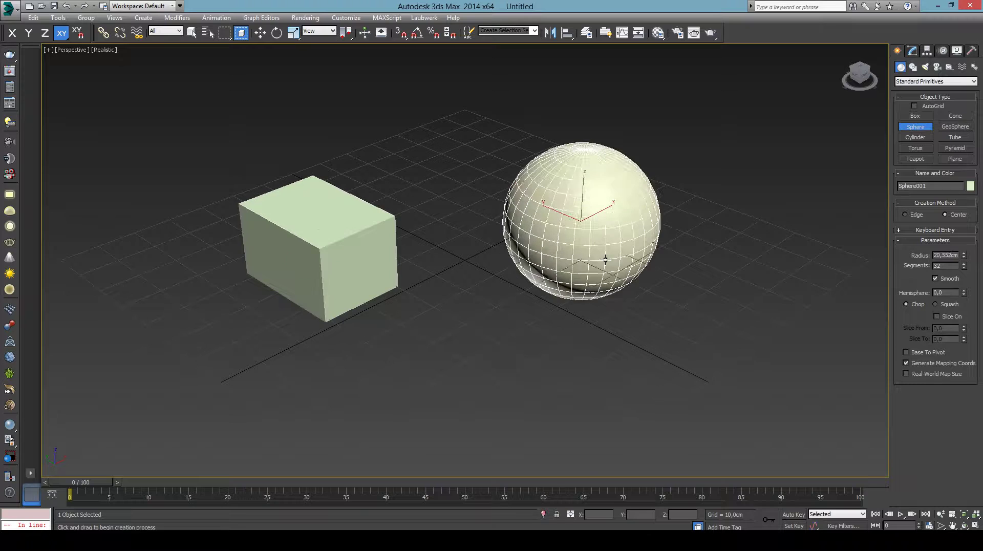
right_click(710, 224)
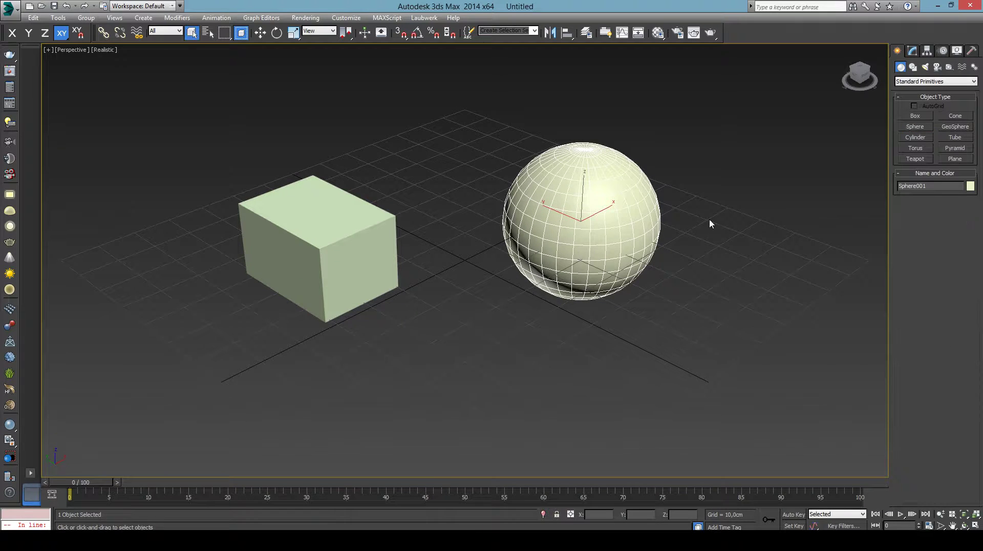
Add a pink teapot at the front right of the grid.
left_click(920, 159)
left_click_drag(667, 385, 713, 395)
right_click(714, 393)
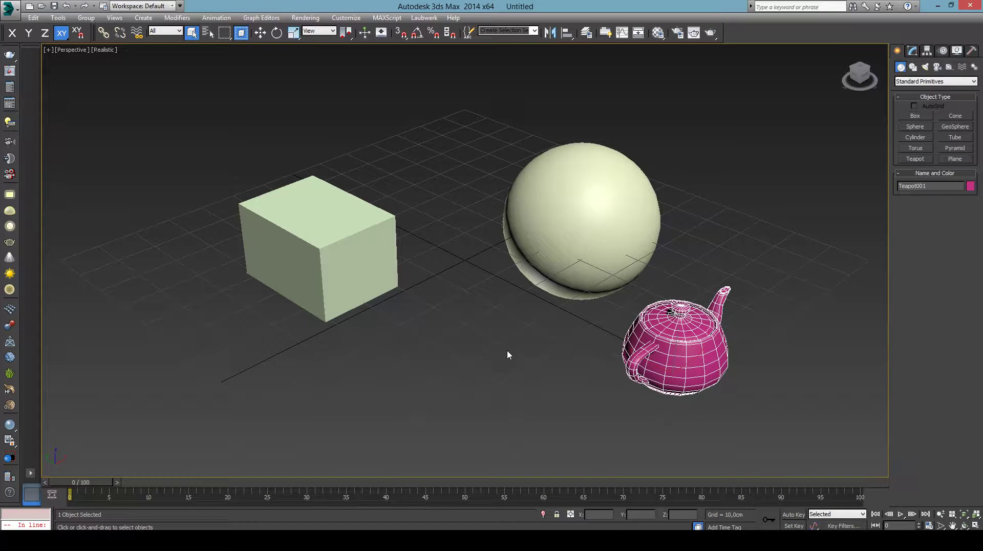
middle_click_drag(509, 356, 430, 357)
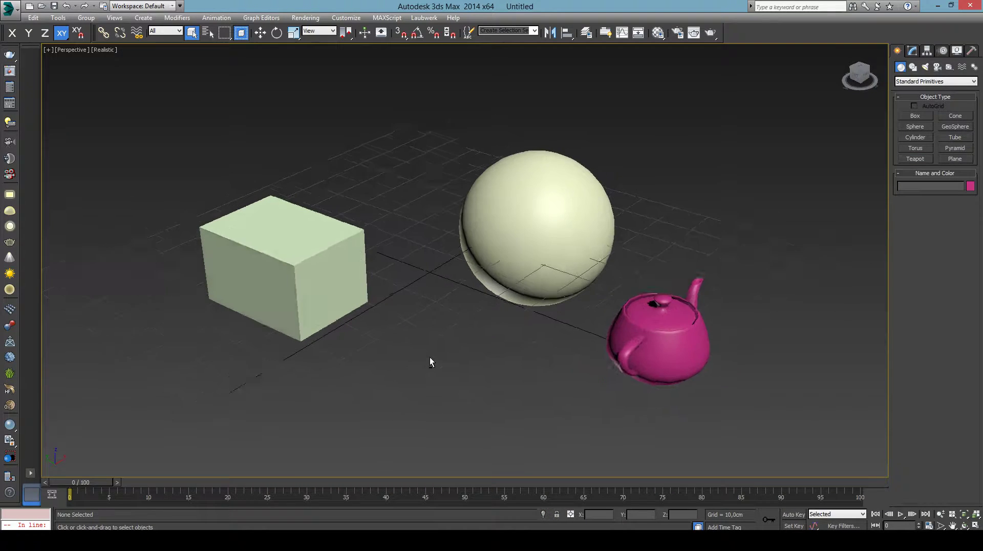
left_click(285, 289)
left_click(527, 234)
left_click(624, 345)
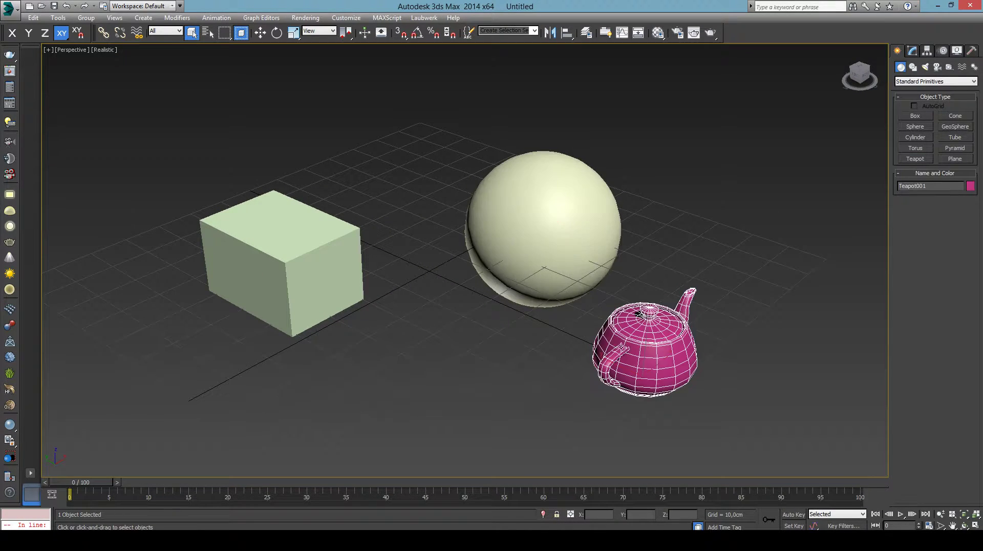
left_click(285, 263)
middle_click_drag(288, 321, 283, 292, "alt")
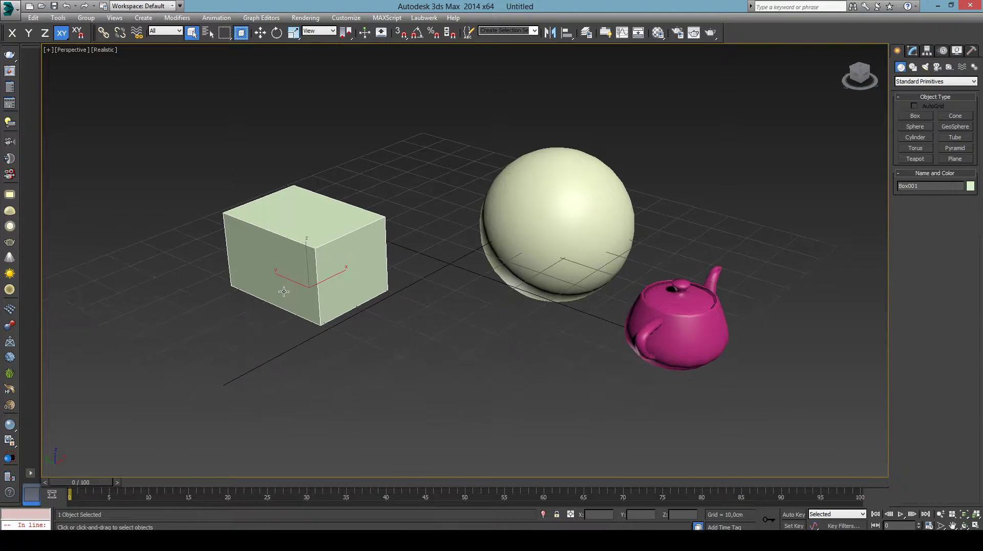
scroll(283, 291, "up", 5)
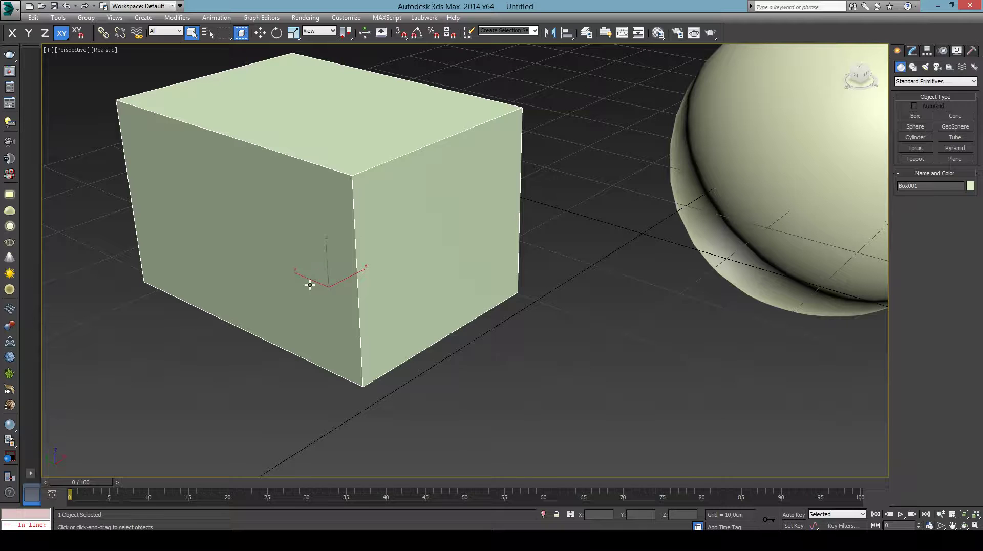
scroll(340, 307, "down", 6)
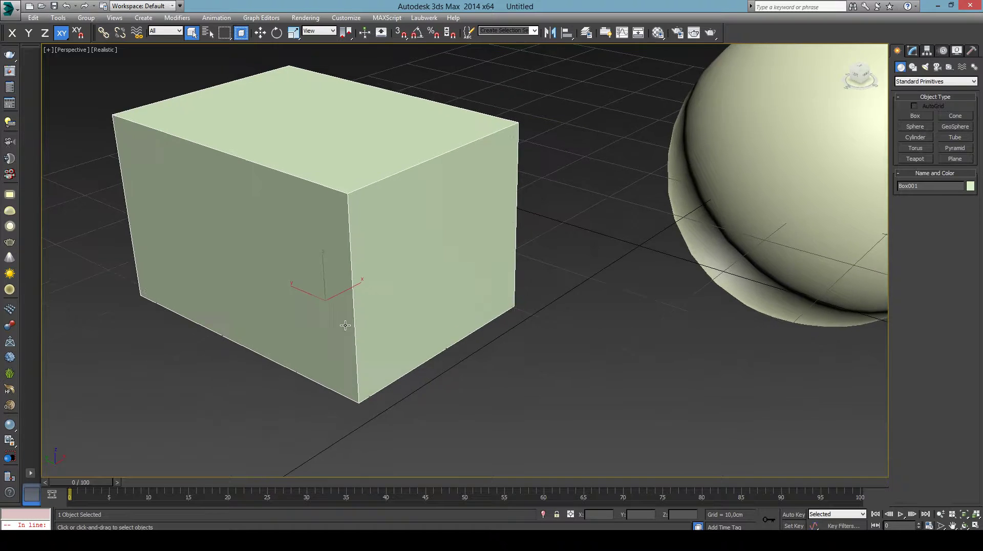
left_click(632, 249)
middle_click_drag(632, 249, 707, 338, "alt")
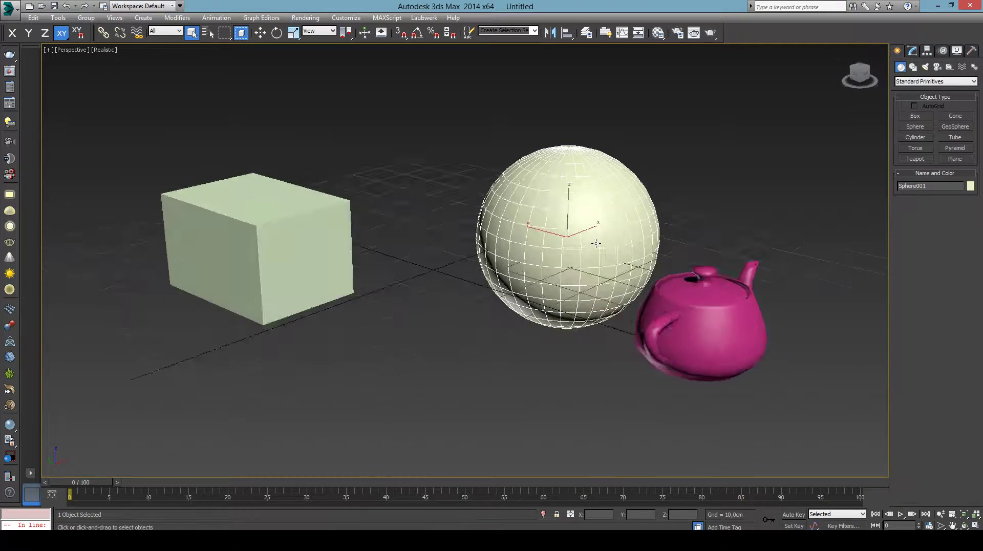
left_click(707, 338)
key("z")
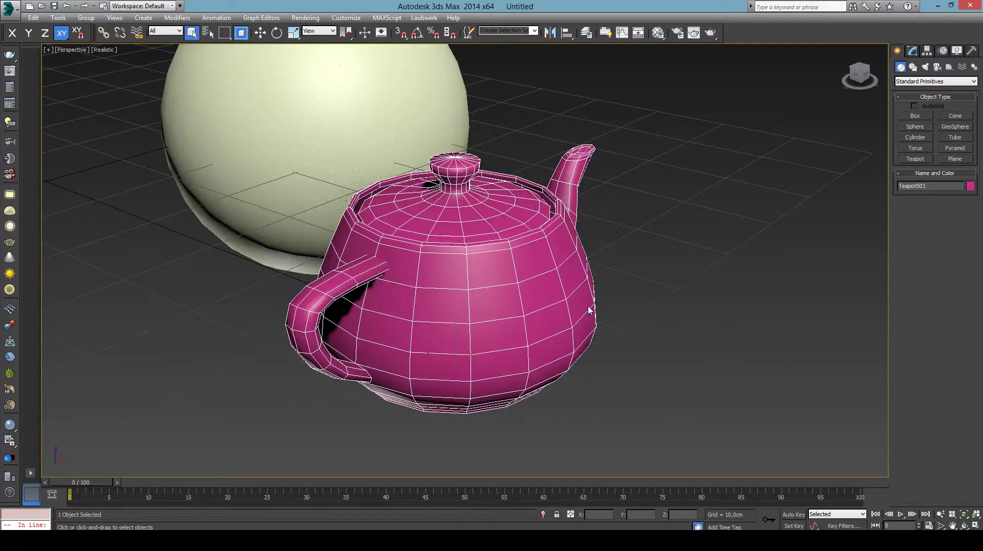
mouse_move(707, 338)
middle_mouse_down("alt")
mouse_move(372, 264)
mouse_move(572, 344)
mouse_move(543, 344)
mouse_move(552, 328)
middle_mouse_up("alt")
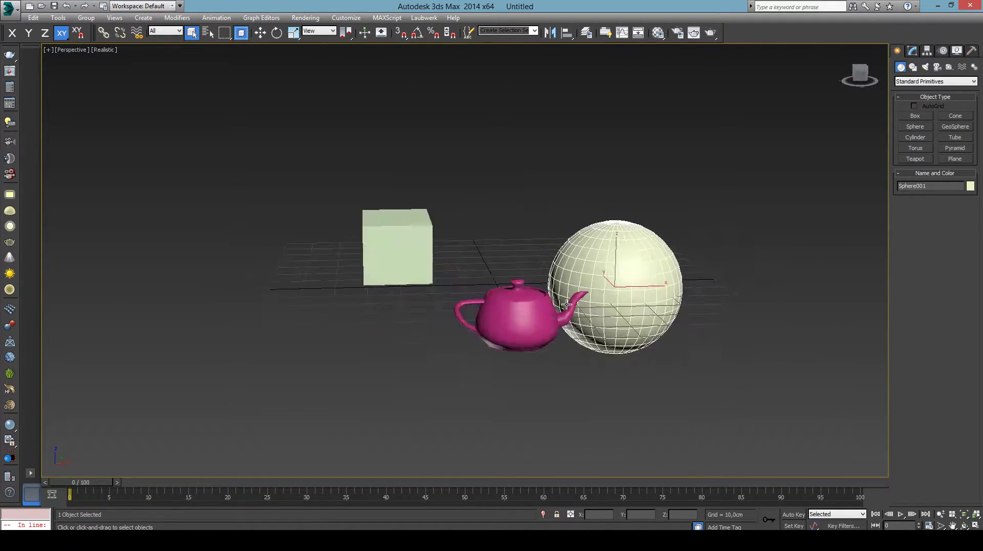
left_click(465, 275)
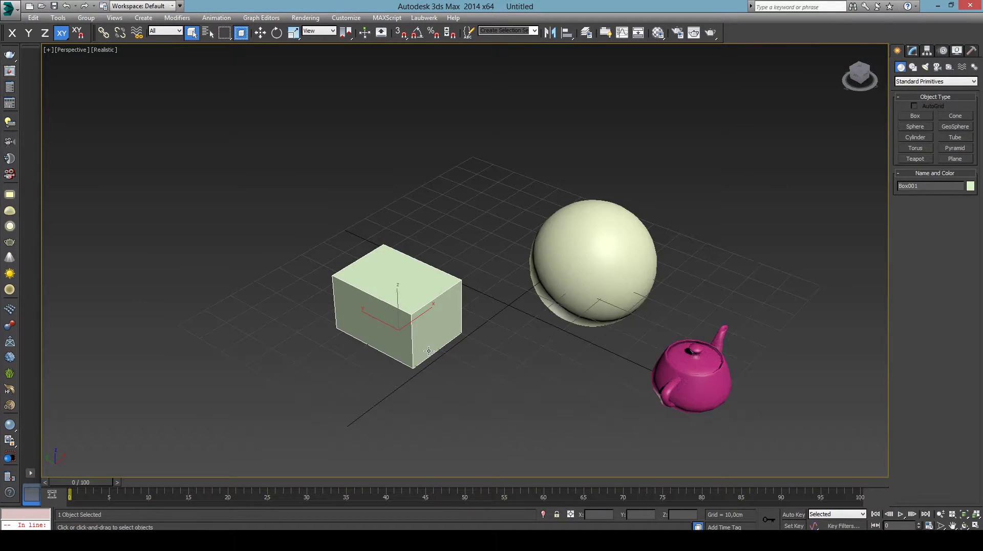
middle_click_drag(404, 348, 406, 321, "alt")
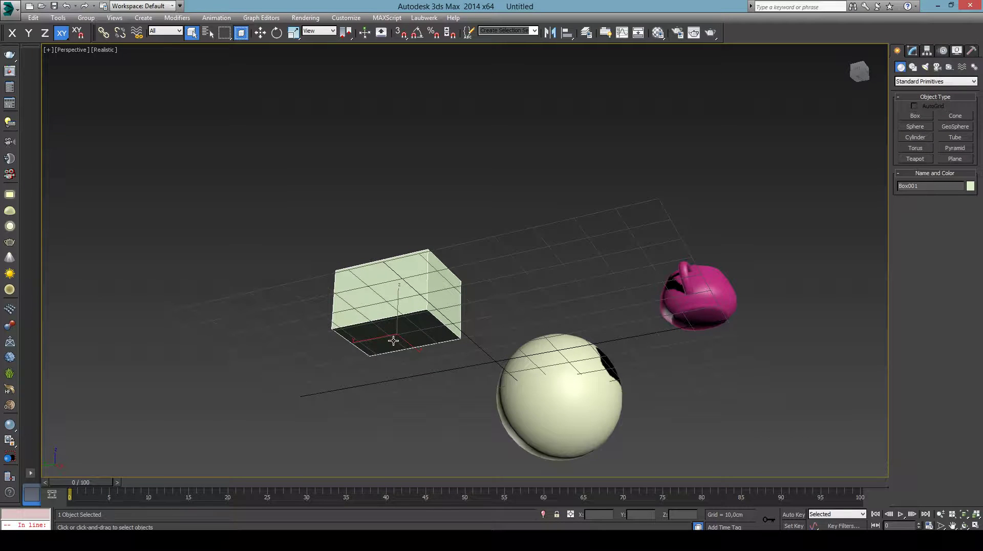
left_click(547, 379)
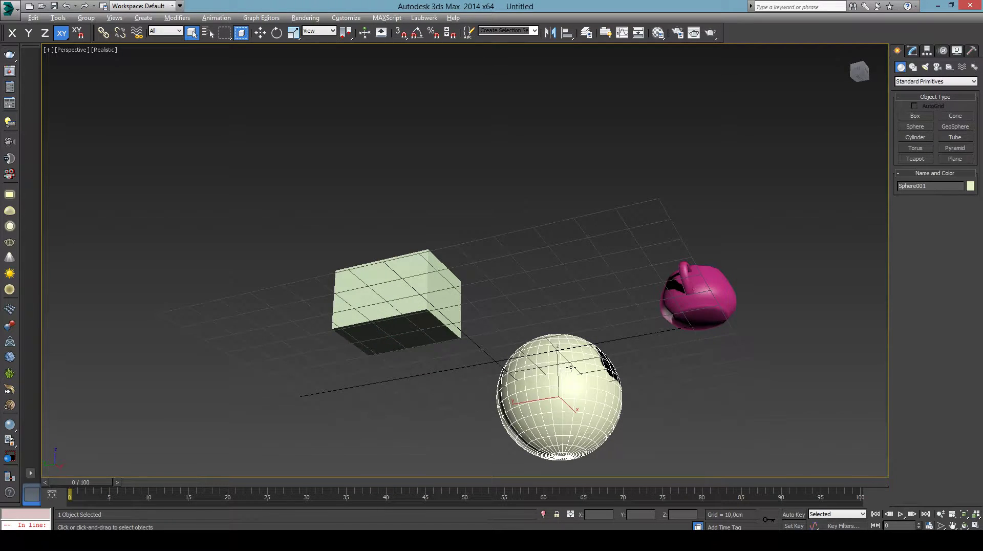
mouse_move(546, 379)
middle_mouse_down("alt")
mouse_move(473, 432)
mouse_move(543, 334)
middle_mouse_up("alt")
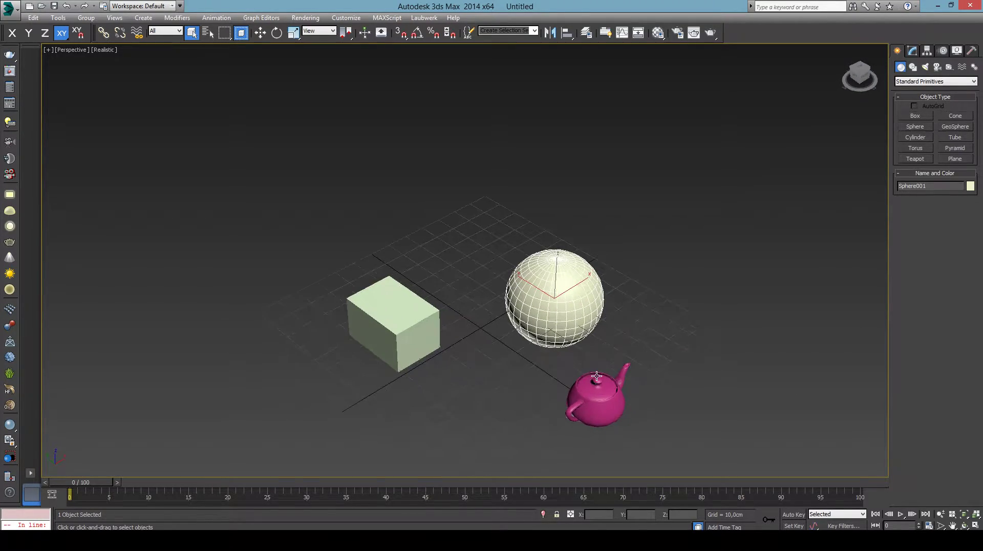
left_click(594, 385)
key("z")
mouse_move(577, 391)
middle_mouse_down("alt")
mouse_move(563, 366)
mouse_move(442, 329)
mouse_move(496, 337)
middle_mouse_up("alt")
scroll(563, 366, "down", 5)
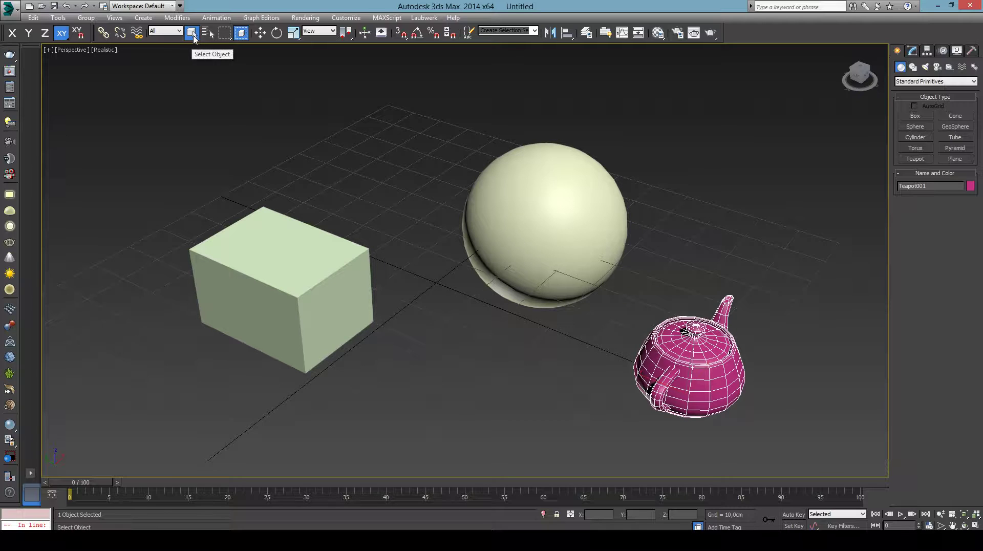
left_click(192, 33)
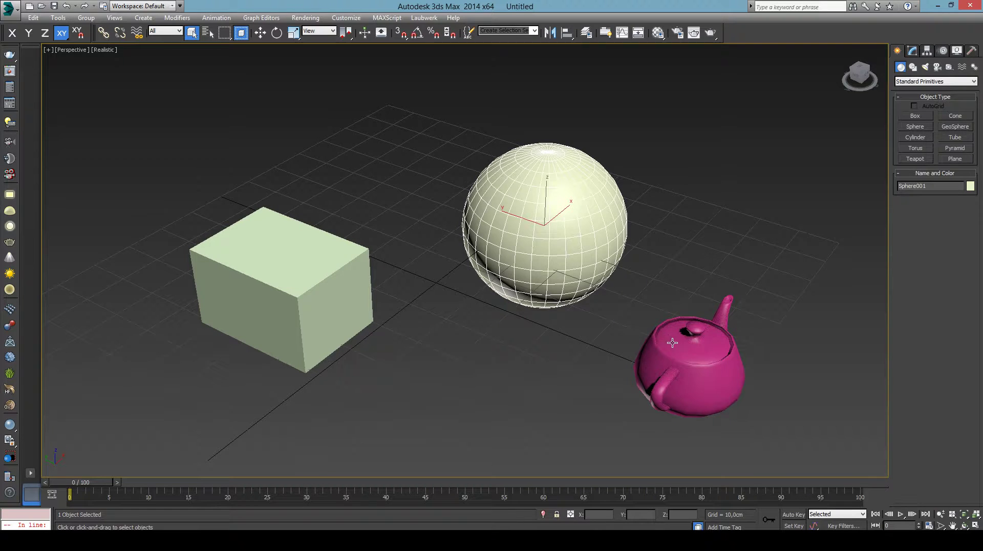
left_click(595, 275)
left_click(253, 286)
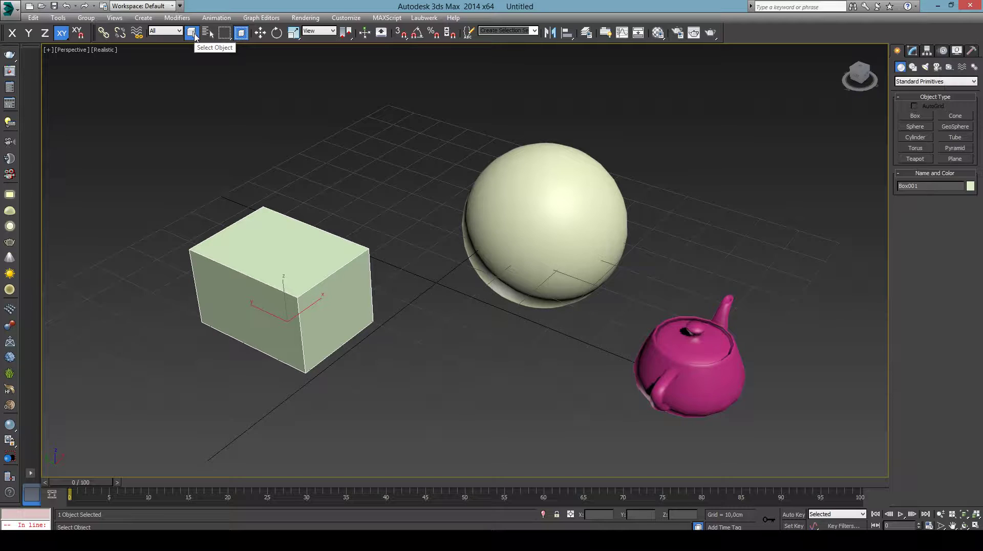
left_click(194, 35)
middle_click_drag(365, 231, 435, 228)
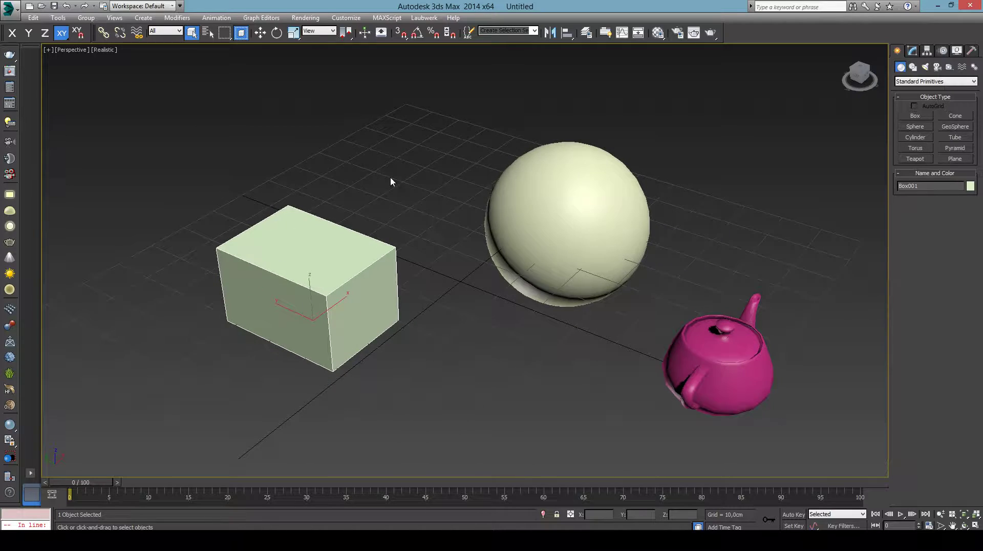
With Select and Move, drag the box along the X axis toward the sphere.
left_click(260, 33)
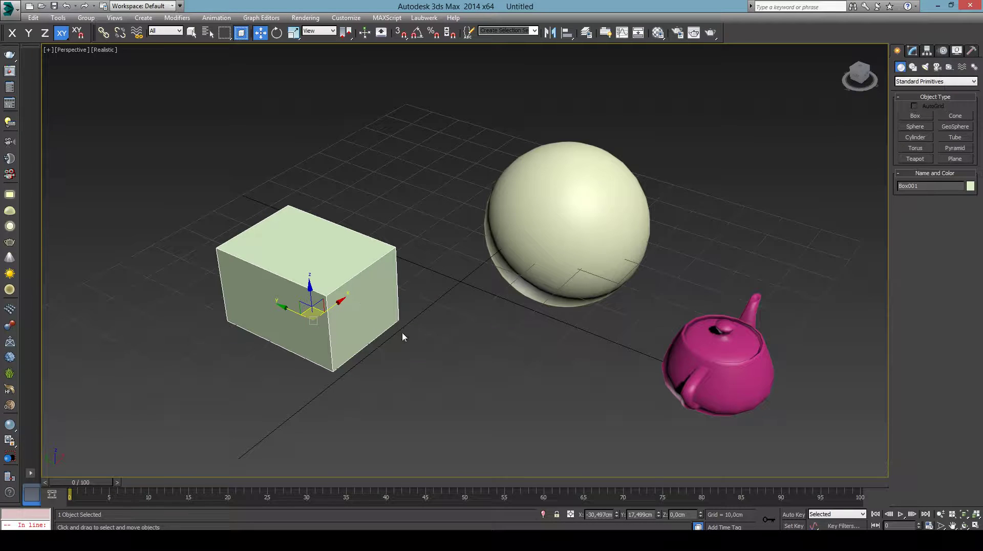
middle_click_drag(342, 347, 383, 325)
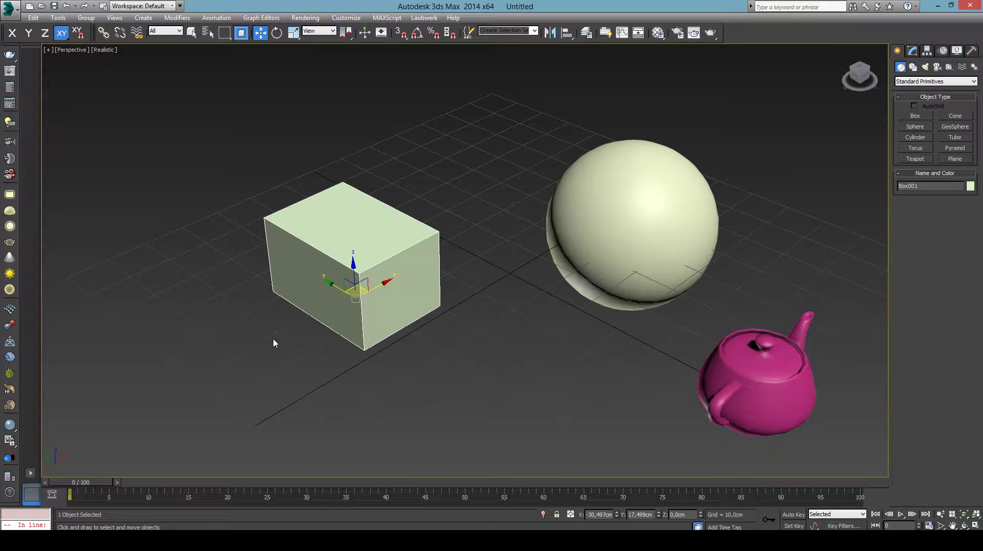
mouse_move(387, 303)
middle_mouse_down()
mouse_move(379, 300)
mouse_move(384, 309)
middle_mouse_up()
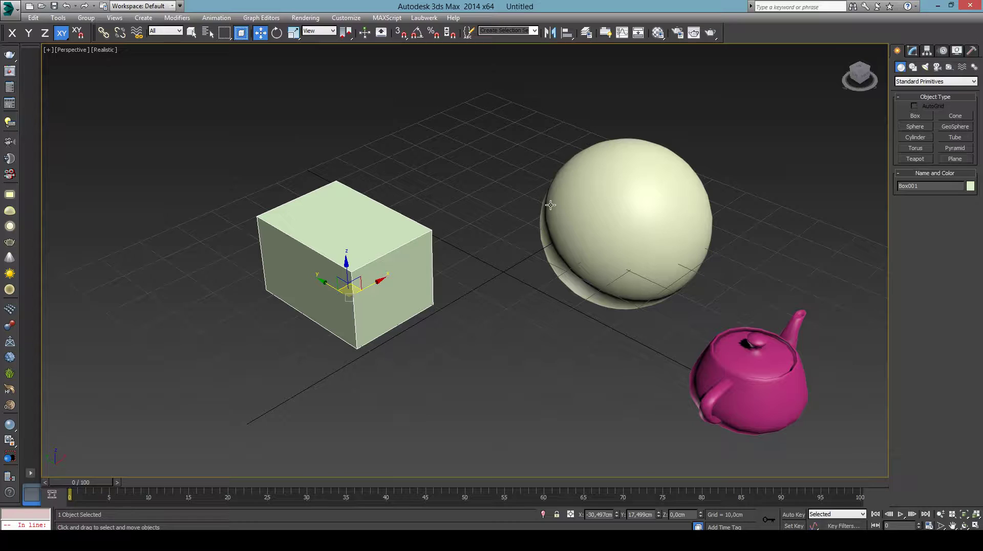
middle_click_drag(408, 312, 410, 321)
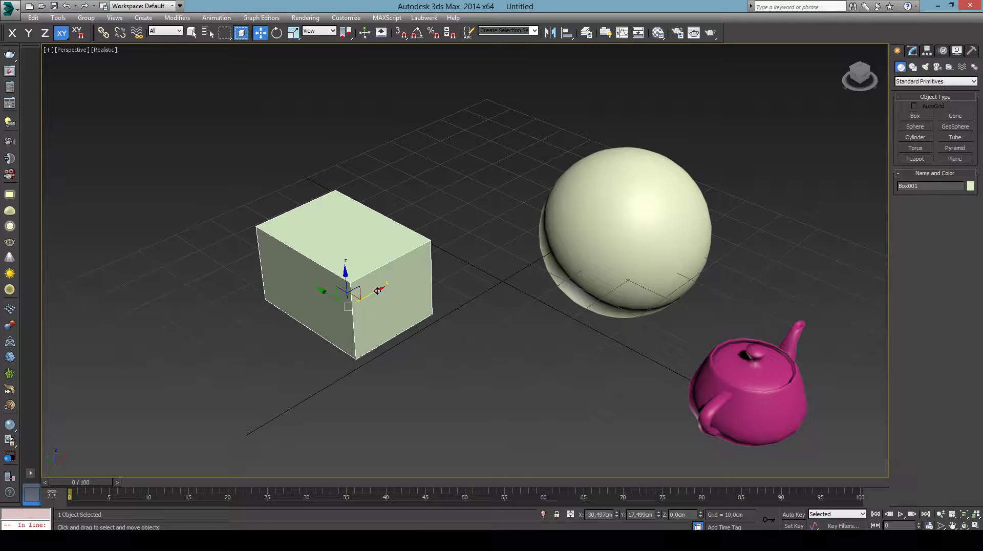
left_click(378, 291)
left_click_drag(378, 290, 415, 264)
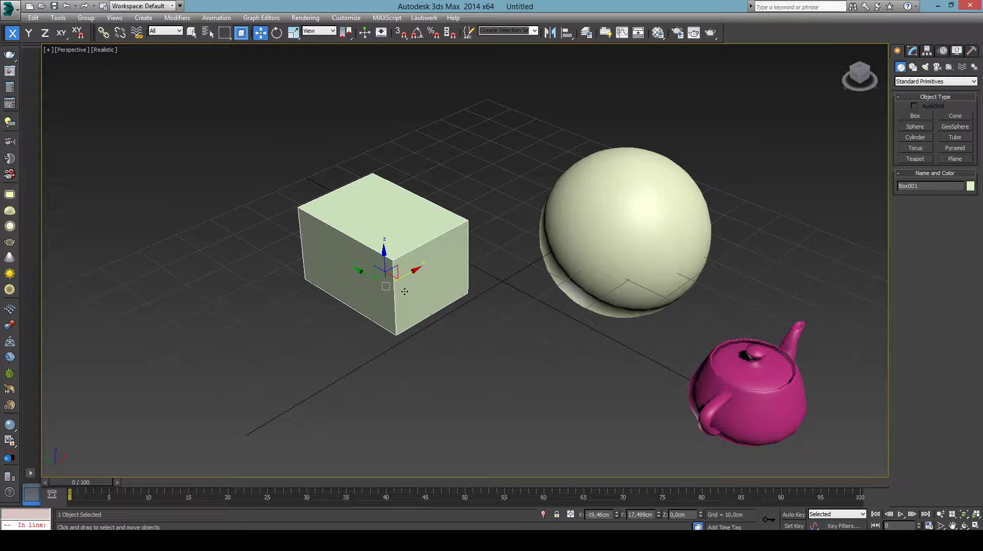
Drag the box freely, then along Y, then raise it about 11.6 cm along Z.
mouse_move(411, 311)
left_mouse_down()
mouse_move(421, 320)
mouse_move(429, 285)
mouse_move(430, 319)
left_mouse_up()
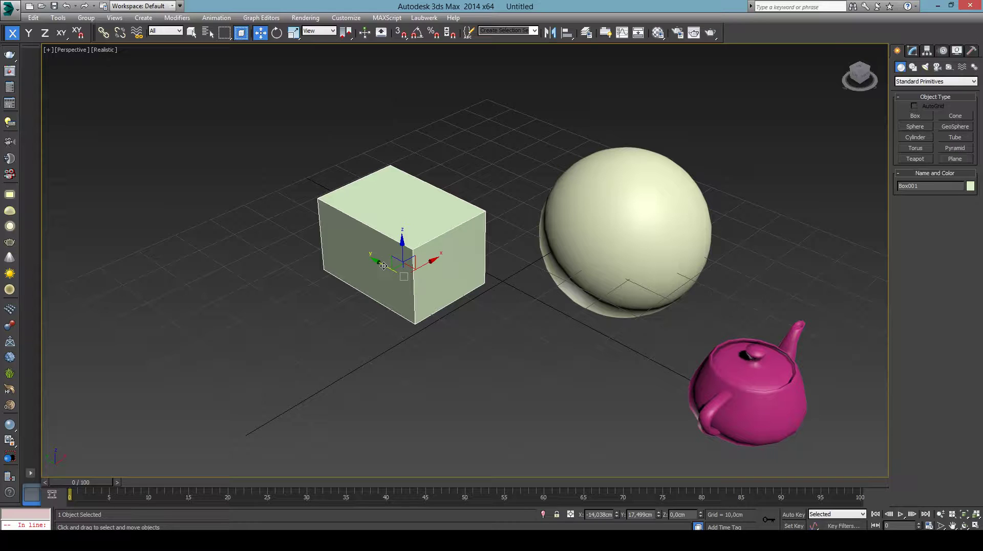
mouse_move(384, 265)
left_mouse_down()
mouse_move(326, 240)
mouse_move(367, 266)
left_mouse_up()
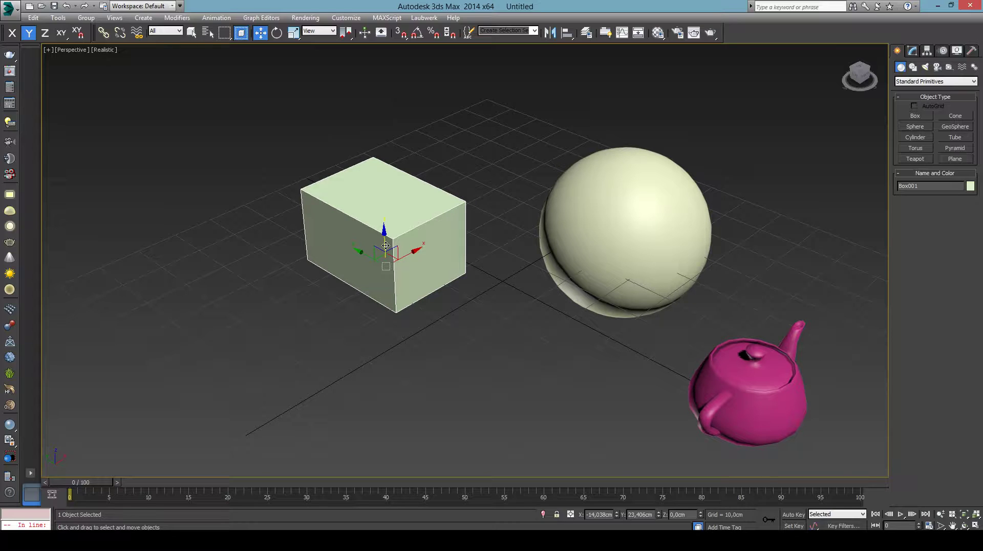
key("F7")
mouse_move(386, 240)
left_mouse_down()
mouse_move(397, 240)
mouse_move(391, 164)
mouse_move(392, 198)
left_mouse_up()
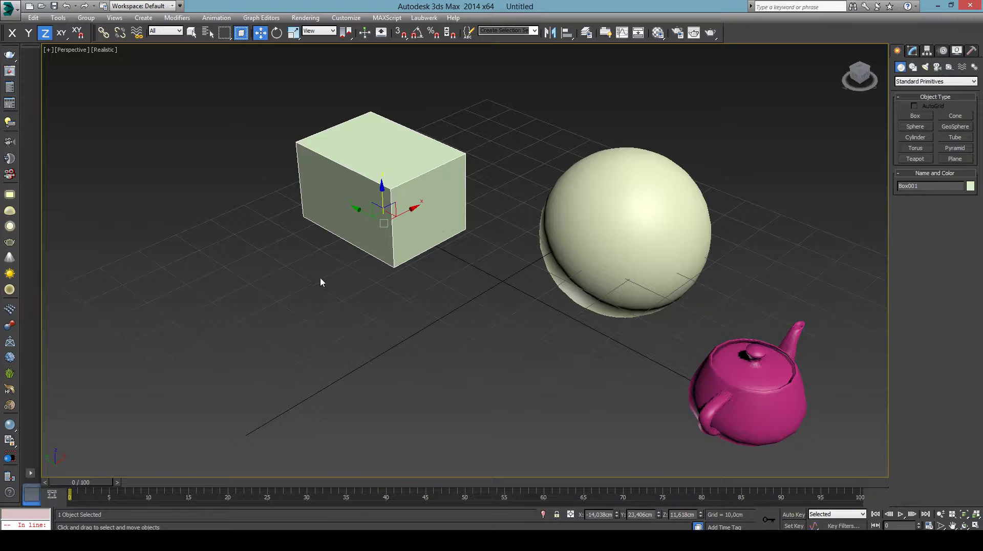
Select the sphere, move it along X, then along Z back toward the grid.
left_click(620, 226)
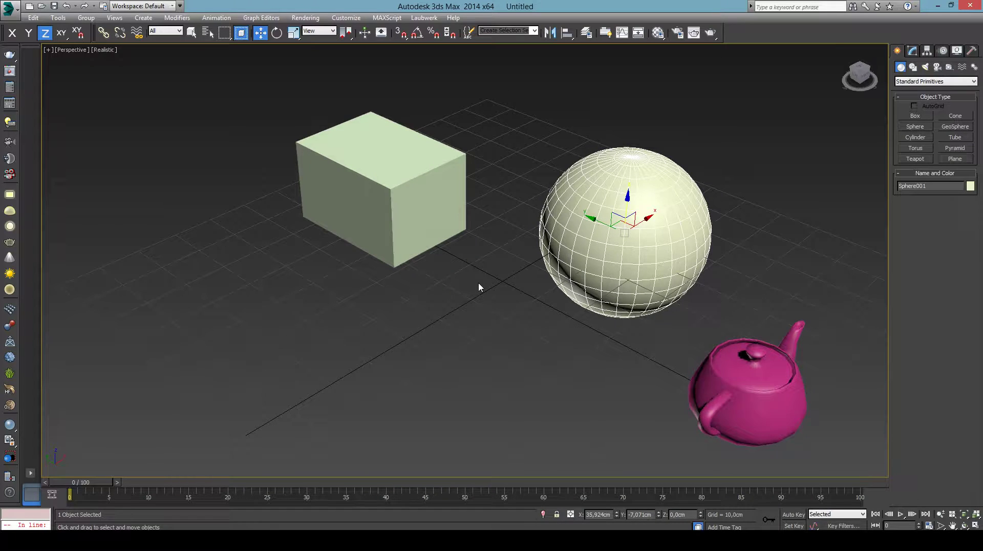
middle_click_drag(478, 283, 179, 338)
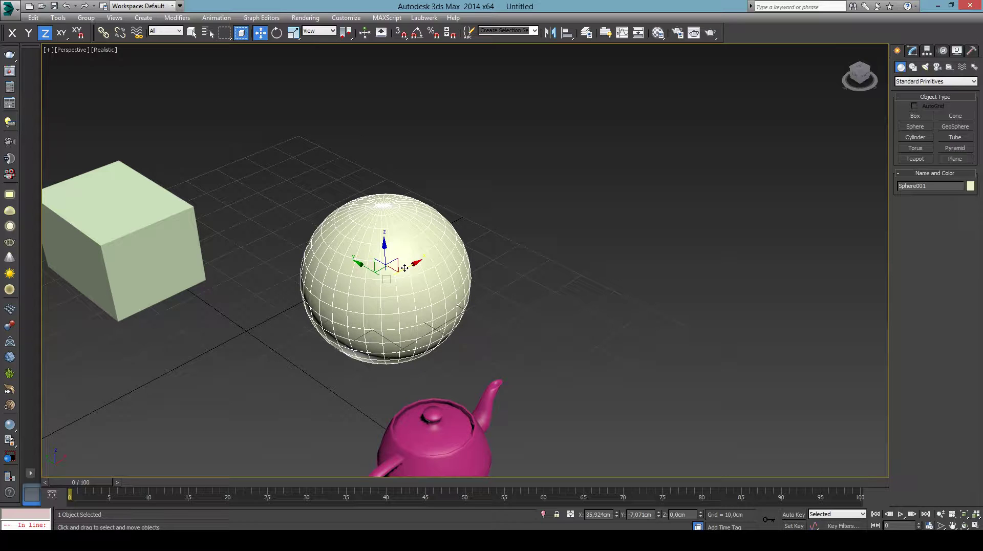
key("F5")
mouse_move(405, 268)
left_mouse_down()
mouse_move(551, 197)
mouse_move(560, 159)
mouse_move(426, 235)
mouse_move(564, 169)
mouse_move(468, 210)
mouse_move(384, 266)
mouse_move(543, 196)
mouse_move(385, 273)
mouse_move(565, 169)
mouse_move(384, 269)
mouse_move(525, 200)
mouse_move(448, 233)
mouse_move(488, 225)
mouse_move(349, 160)
mouse_move(485, 229)
mouse_move(614, 318)
mouse_move(371, 193)
mouse_move(523, 256)
mouse_move(464, 211)
mouse_move(484, 160)
mouse_move(485, 228)
left_mouse_up()
key("F6")
key("F7")
middle_click_drag(555, 277, 555, 190)
Nudge the pink teapot along X, Y and Z, dipping it to Z −1.626 cm.
left_click(459, 352)
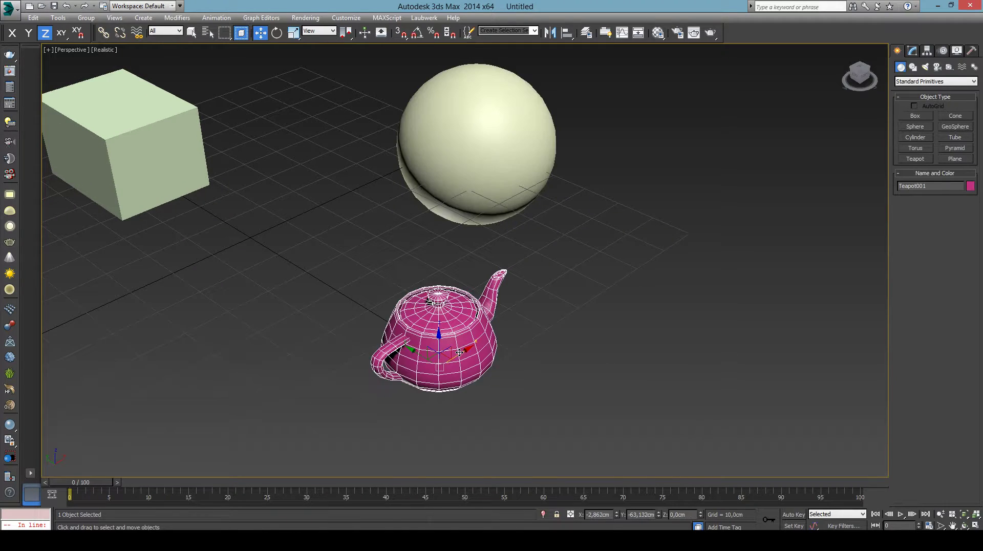
key("F5")
mouse_move(458, 353)
left_mouse_down()
mouse_move(617, 288)
mouse_move(495, 332)
mouse_move(456, 332)
mouse_move(339, 294)
mouse_move(466, 308)
mouse_move(466, 221)
mouse_move(463, 348)
mouse_move(461, 310)
left_mouse_up()
key("F6")
key("F7")
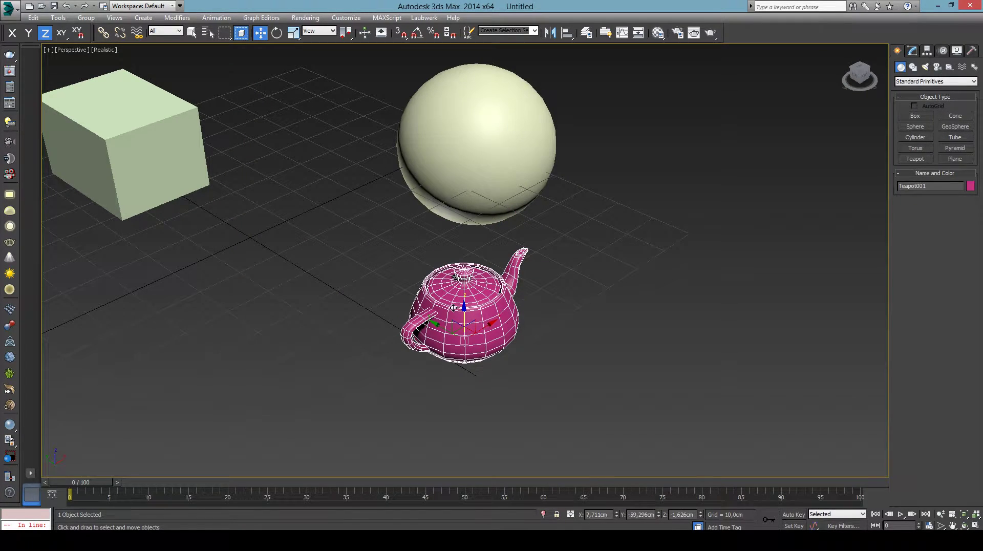
middle_click_drag(270, 268, 467, 329)
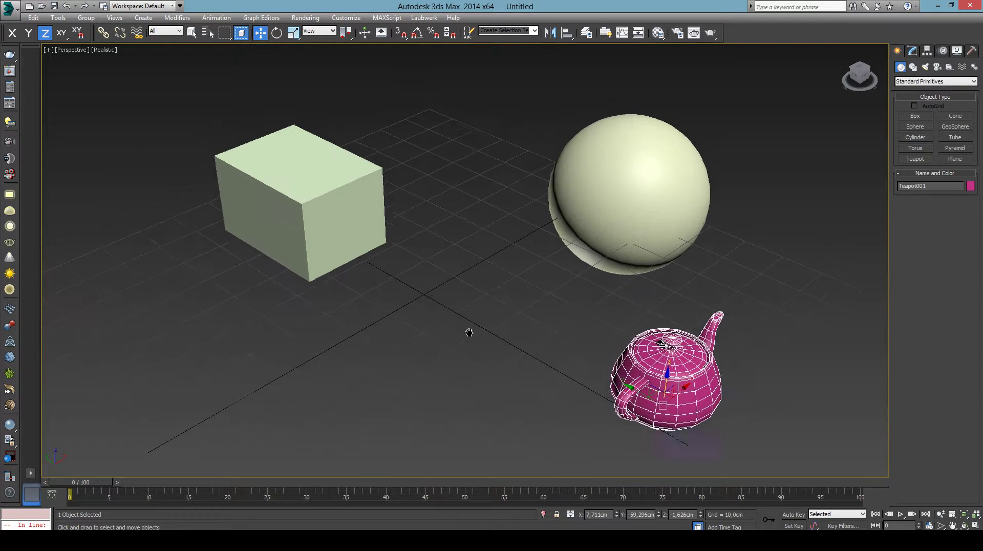
Zoom in on the box and plane-drag it to X −13.121, Y 23.406, Z 13.90 cm.
left_click(308, 240)
middle_click_drag(314, 297, 390, 314)
scroll(348, 303, "up", 2)
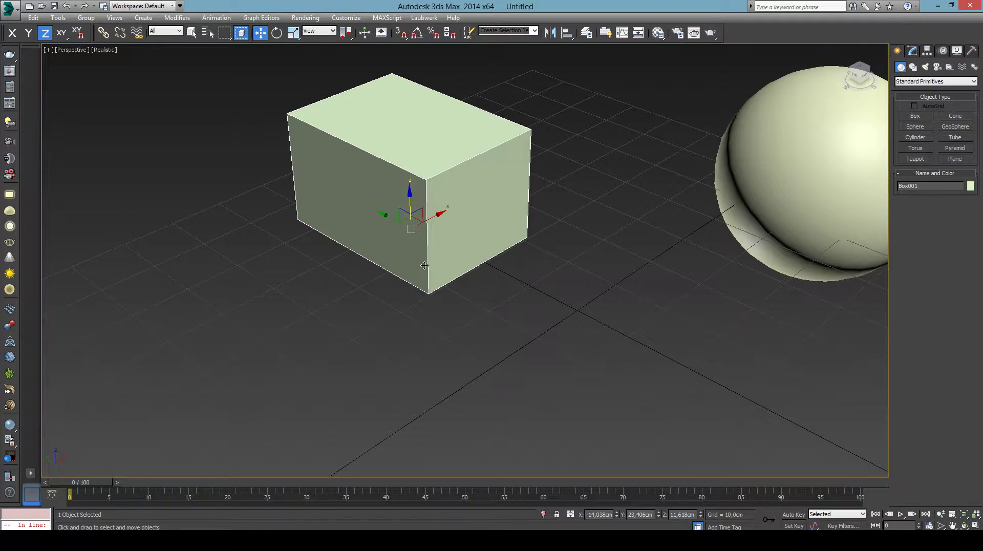
scroll(425, 272, "up", 1)
middle_click_drag(432, 283, 395, 212, "alt")
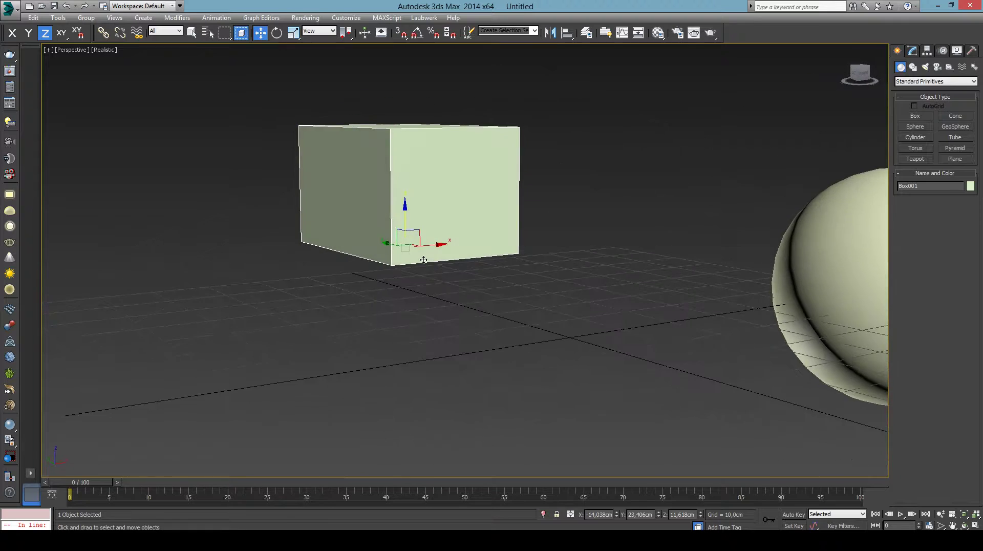
scroll(396, 212, "up", 2)
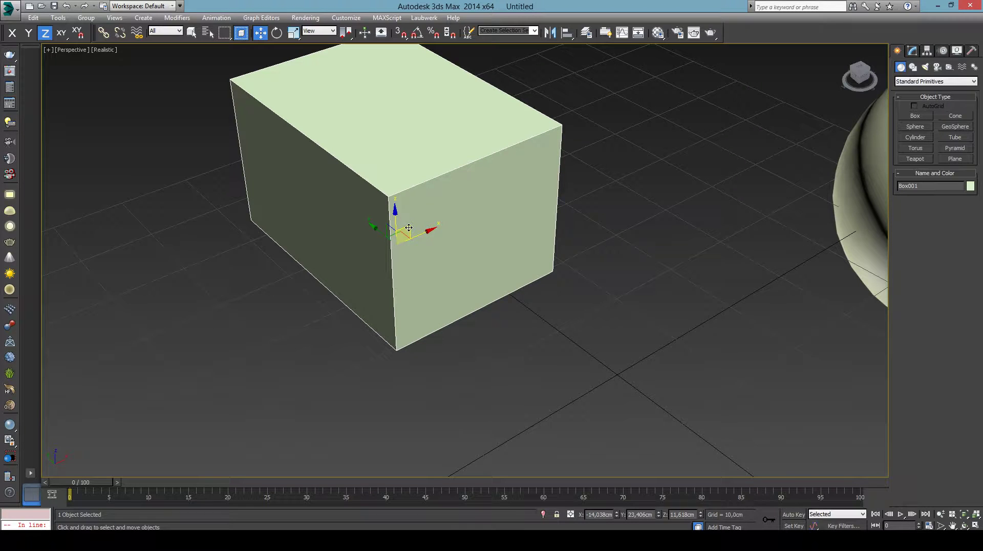
key("F8")
mouse_move(409, 228)
left_mouse_down()
mouse_move(327, 252)
mouse_move(474, 227)
mouse_move(542, 189)
mouse_move(422, 202)
mouse_move(475, 239)
mouse_move(456, 154)
mouse_move(308, 266)
mouse_move(549, 185)
mouse_move(449, 150)
mouse_move(404, 256)
mouse_move(425, 205)
mouse_move(402, 241)
left_mouse_up()
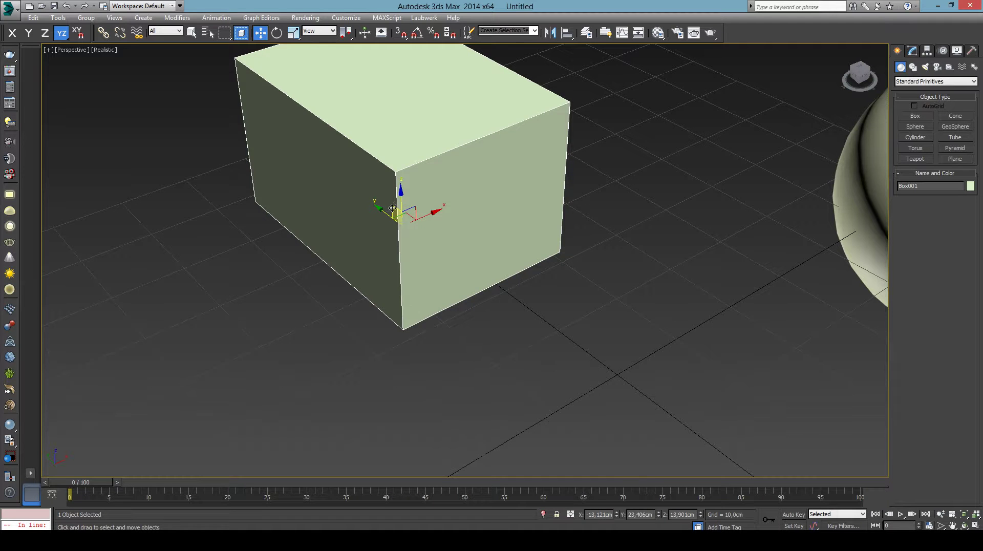
Drag the box in the YZ then XY planes to X −6.839, Y 17.02, Z 15.63 cm.
left_click_drag(393, 208, 498, 220)
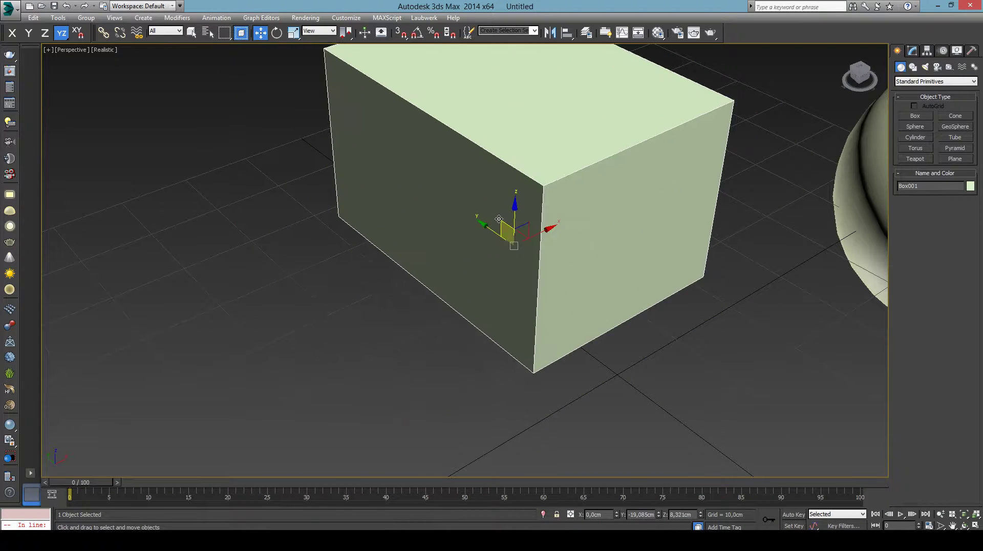
mouse_move(499, 219)
left_mouse_down()
mouse_move(459, 207)
mouse_move(423, 251)
left_mouse_up()
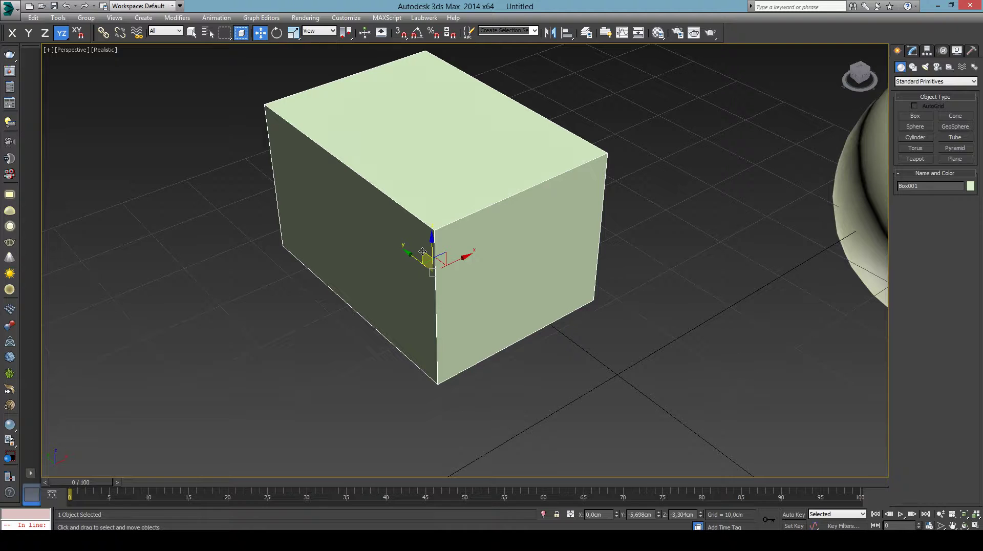
left_click_drag(422, 252, 446, 251)
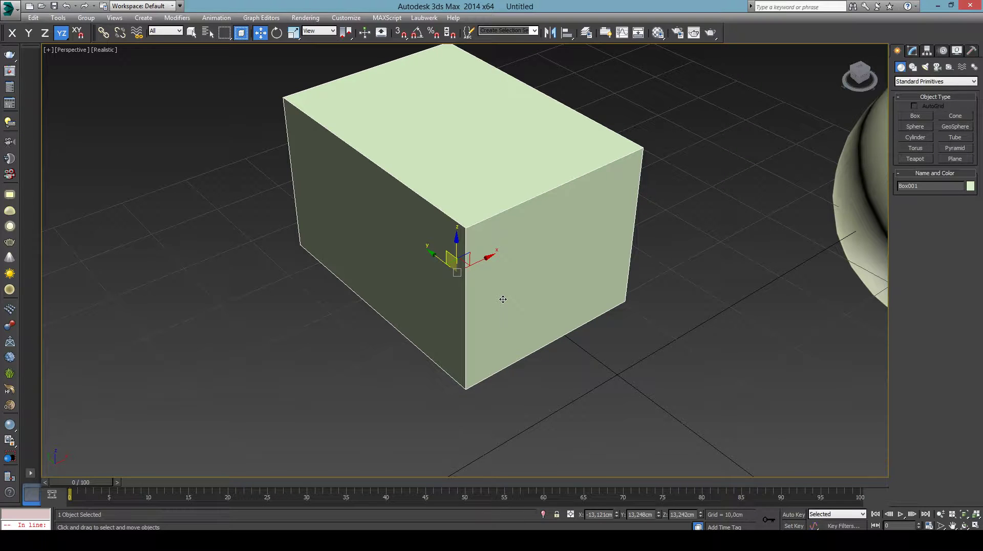
mouse_move(506, 292)
middle_mouse_down("alt")
mouse_move(542, 324)
mouse_move(402, 318)
mouse_move(503, 326)
middle_mouse_up("alt")
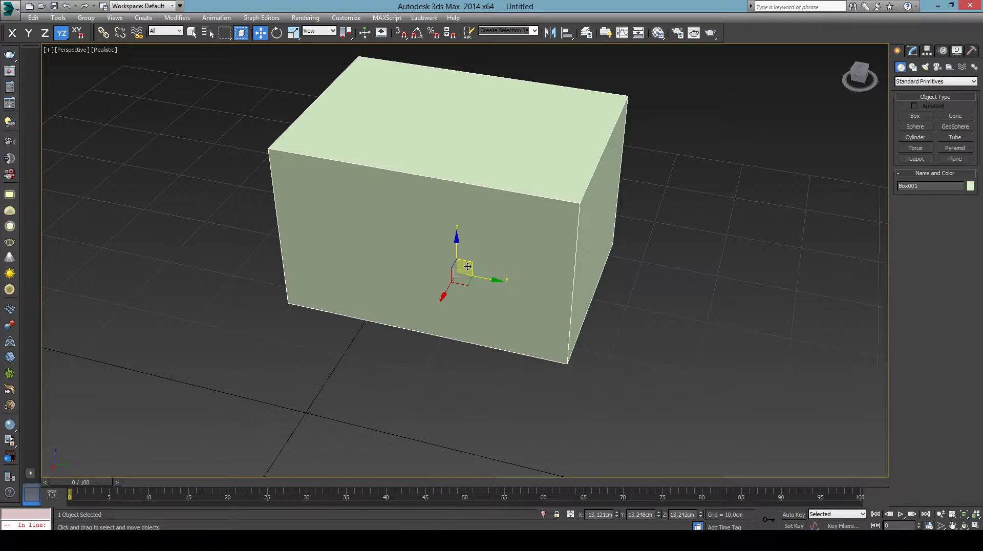
left_click_drag(472, 264, 462, 246)
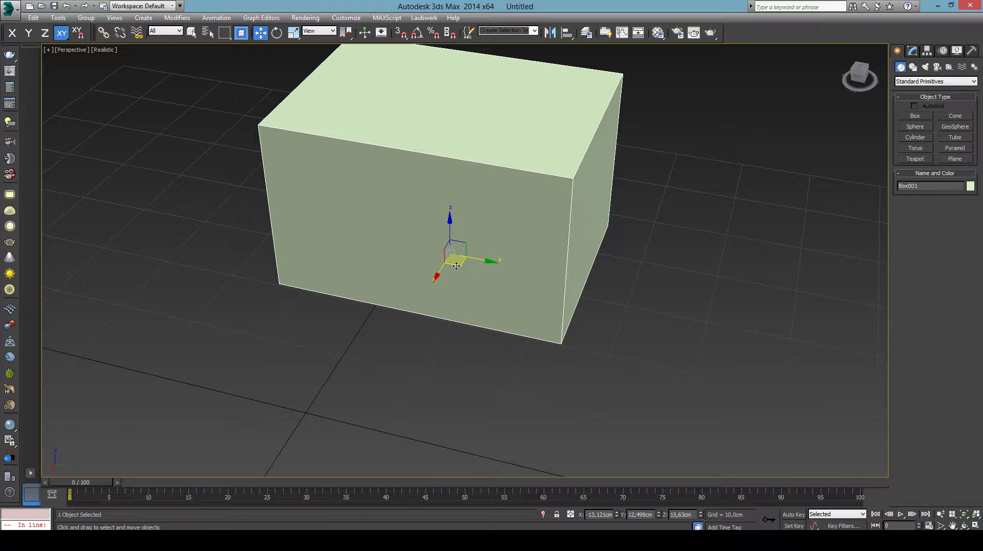
mouse_move(456, 266)
left_mouse_down()
mouse_move(537, 233)
mouse_move(365, 302)
left_mouse_up()
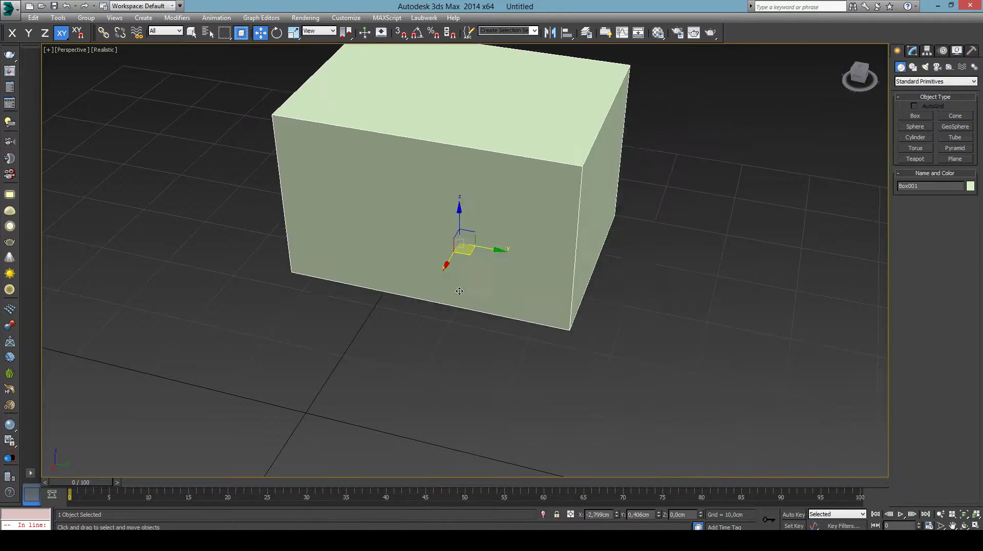
scroll(365, 302, "down", 10)
mouse_move(365, 302)
middle_mouse_down("alt")
mouse_move(358, 308)
mouse_move(564, 316)
middle_mouse_up("alt")
Move the sphere to X 37.392 cm, then reselect the box.
left_click(566, 321)
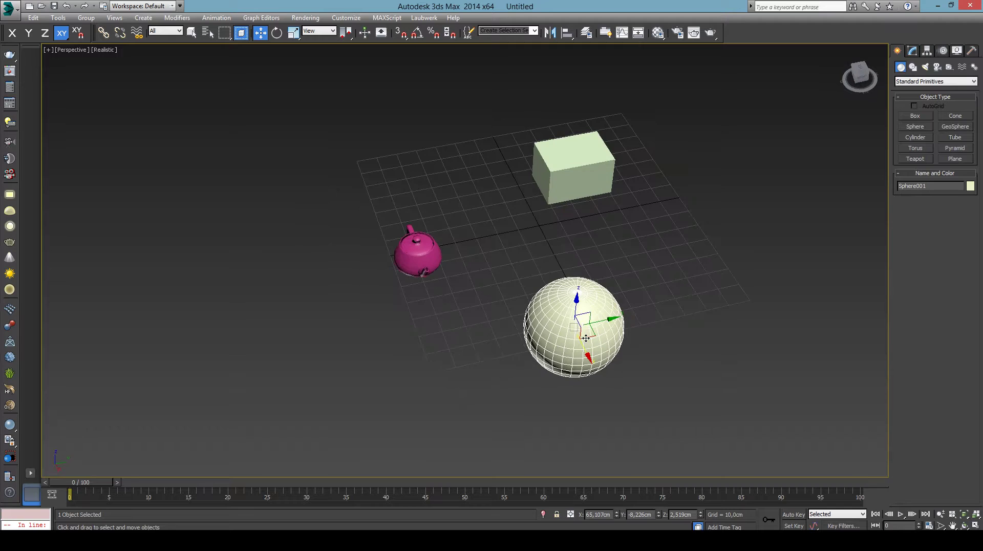
left_click_drag(564, 316, 560, 272)
mouse_move(561, 272)
middle_mouse_down("alt")
mouse_move(465, 301)
mouse_move(509, 296)
mouse_move(500, 322)
middle_mouse_up("alt")
scroll(514, 248, "up", 5)
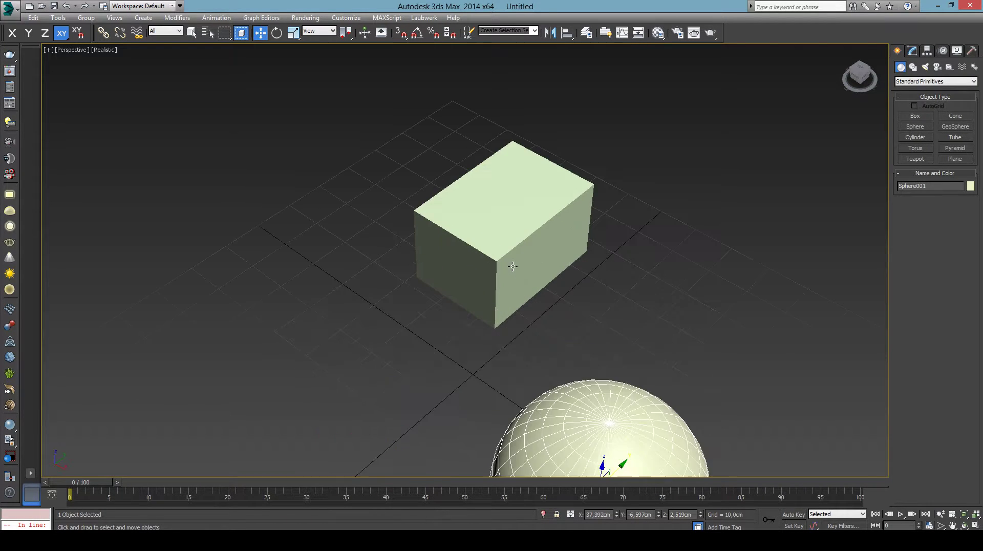
left_click(541, 272)
mouse_move(541, 272)
middle_mouse_down("alt")
mouse_move(364, 335)
mouse_move(394, 334)
middle_mouse_up("alt")
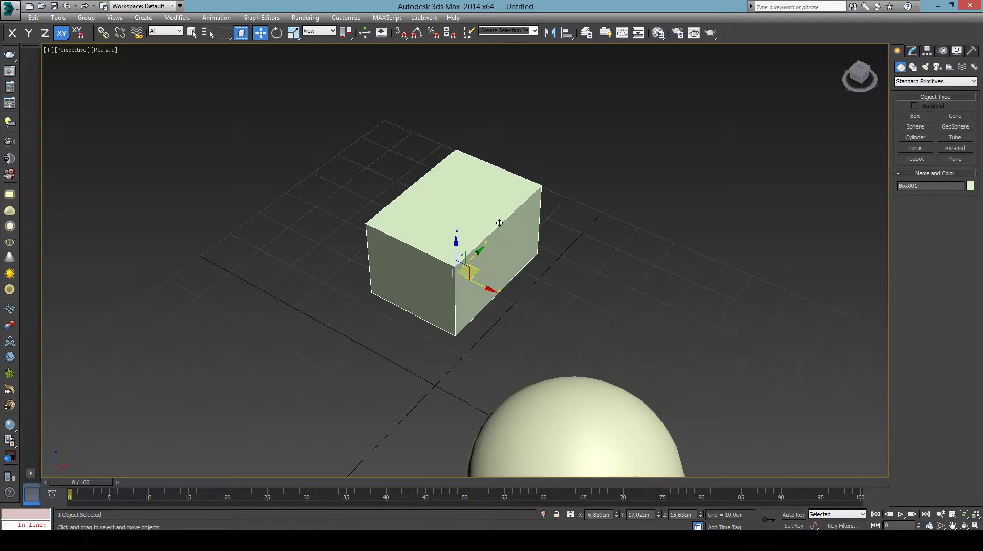
Open the Move Transform Type-In dialog and place its window beside the scene.
right_click(262, 37)
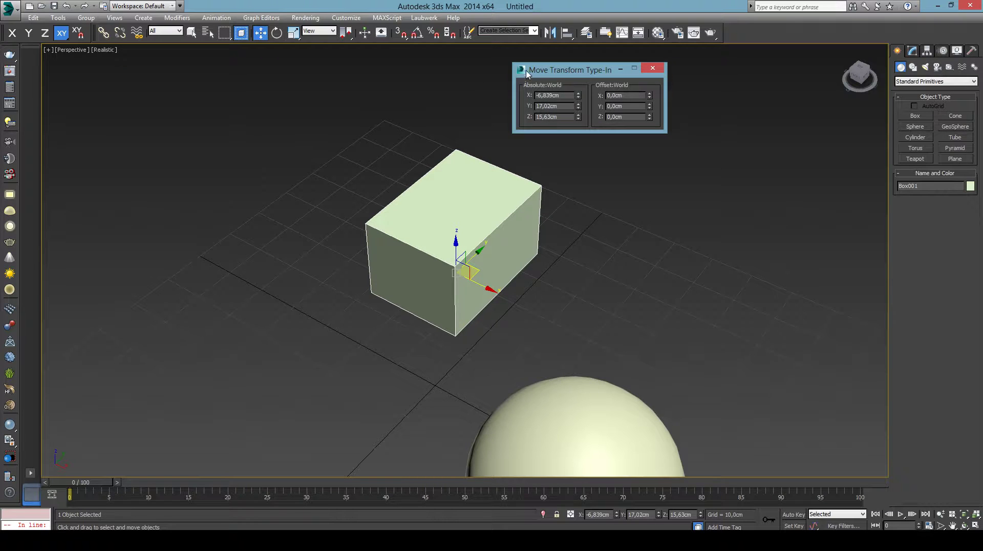
left_click_drag(576, 74, 122, 85)
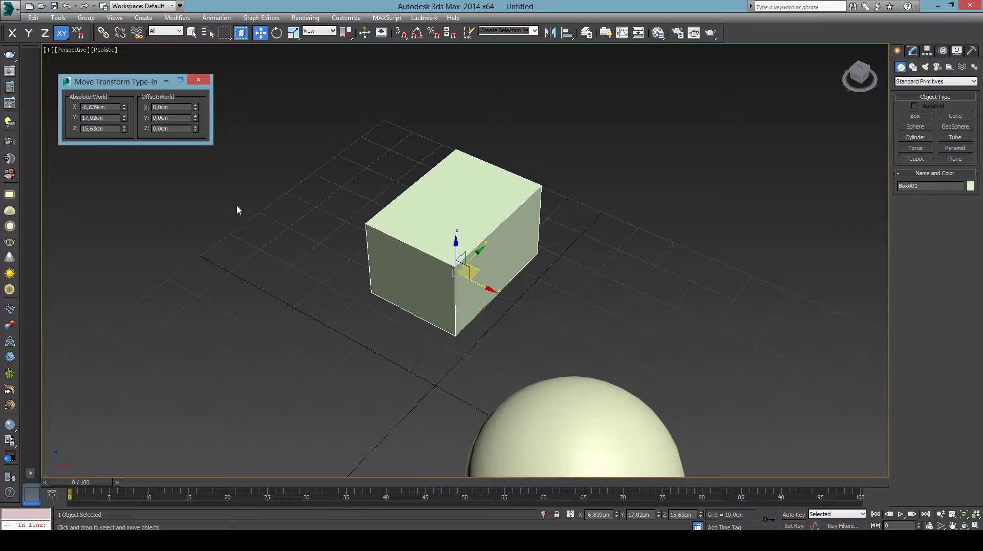
left_click_drag(139, 86, 146, 86)
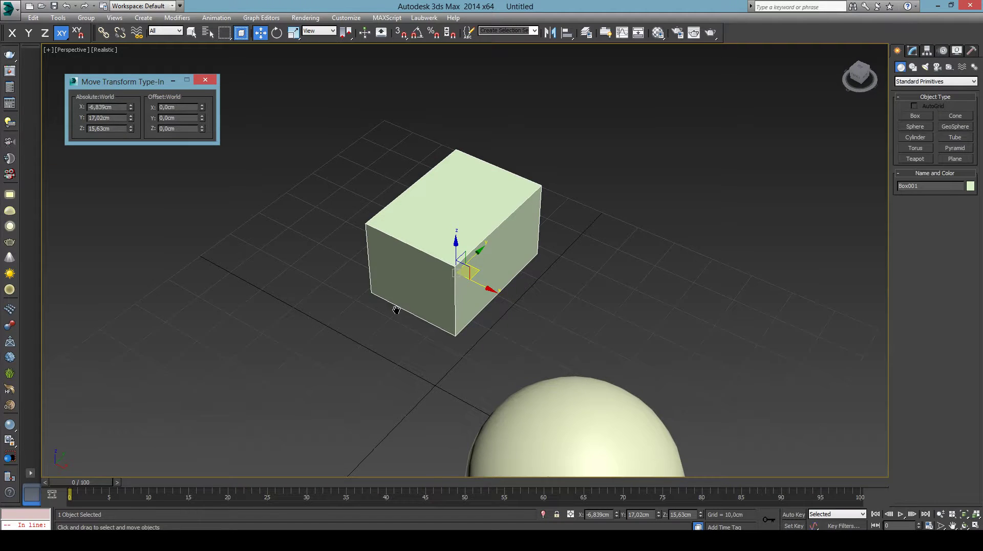
scroll(417, 278, "down", 3)
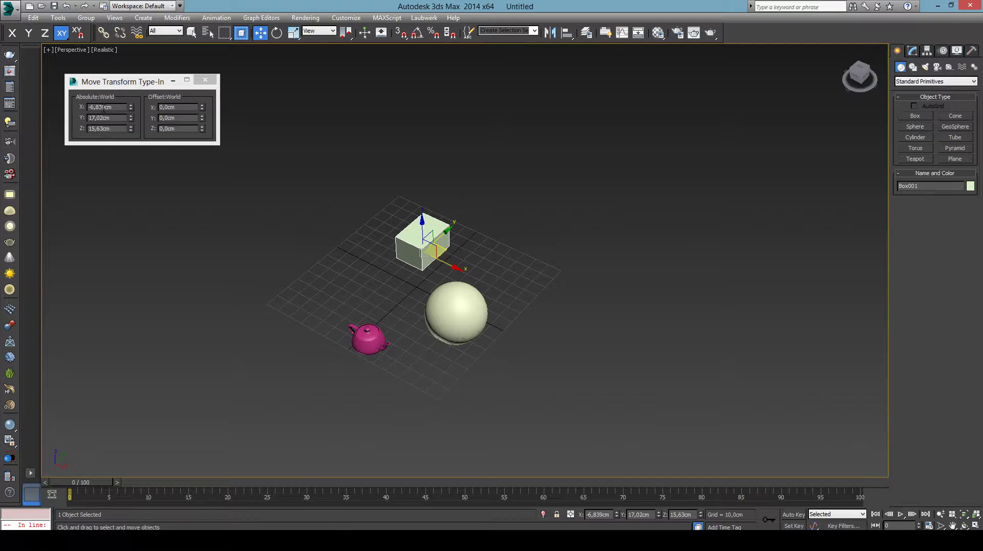
mouse_move(393, 291)
middle_mouse_down("alt")
mouse_move(449, 293)
mouse_move(480, 273)
mouse_move(460, 279)
mouse_move(468, 295)
middle_mouse_up("alt")
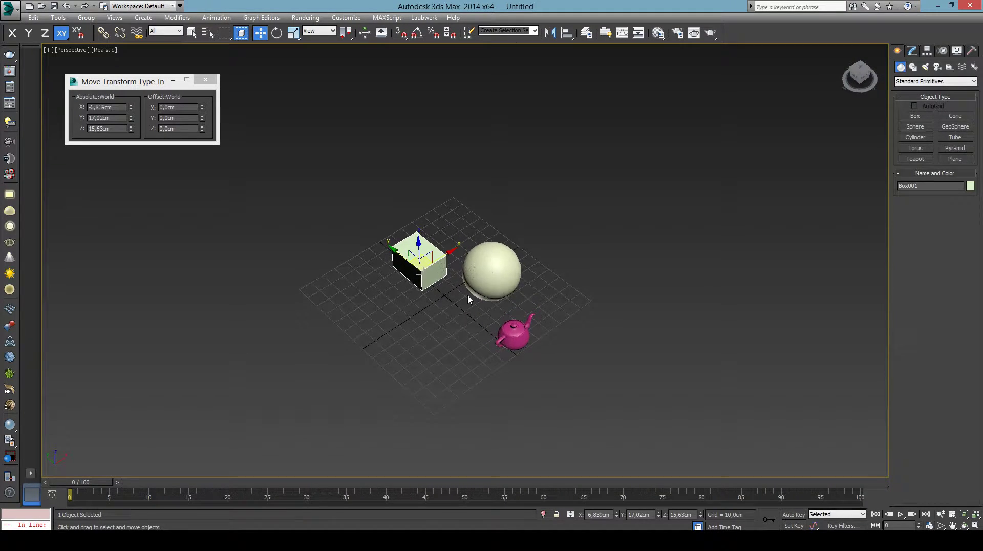
scroll(461, 290, "up", 2)
scroll(461, 290, "up", 3)
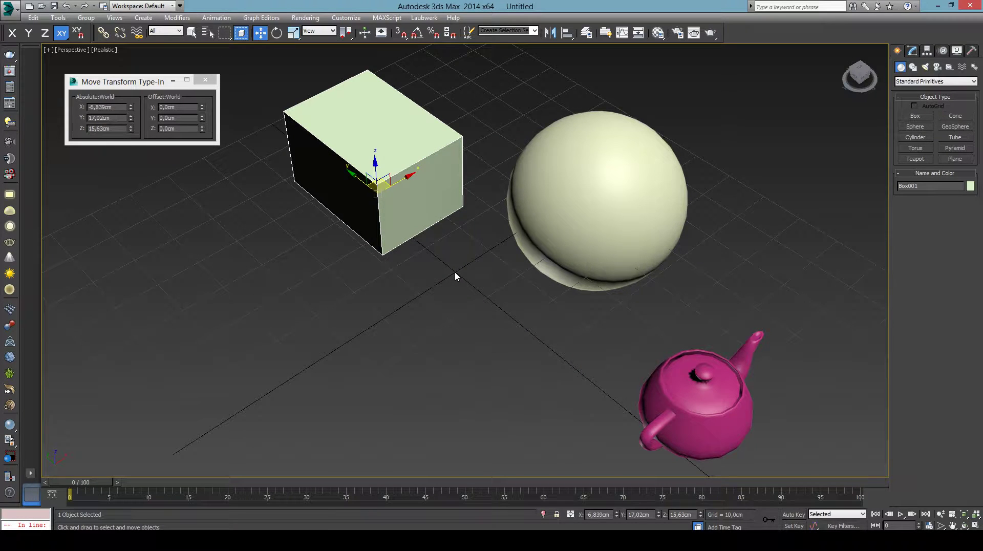
Enter 0 for the box's absolute world X, Y and Z coordinates.
left_click(117, 137)
key("Tab")
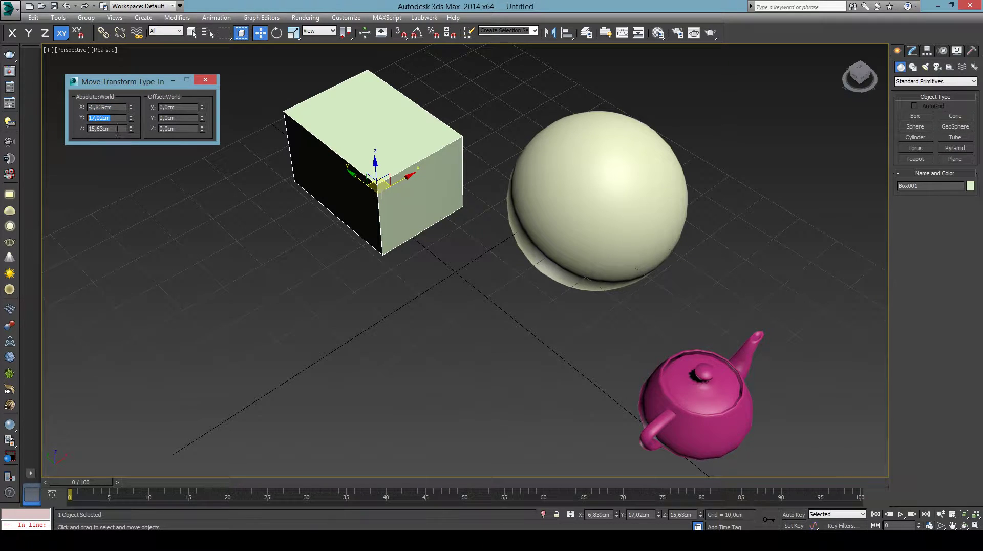
key("Tab")
key("shift+Tab")
key("shift+Tab")
type("0")
key("Tab")
type("0")
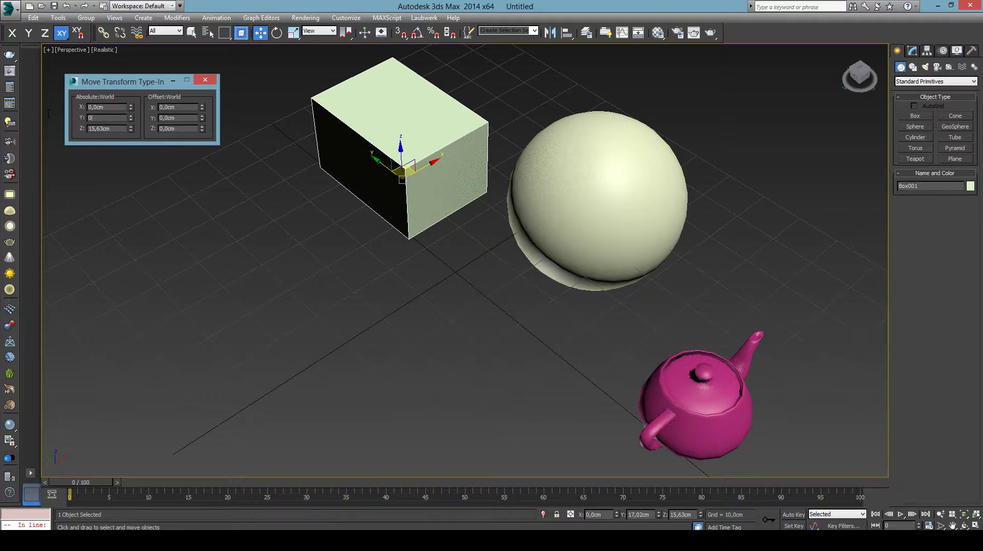
key("Tab")
type("0")
key("Return")
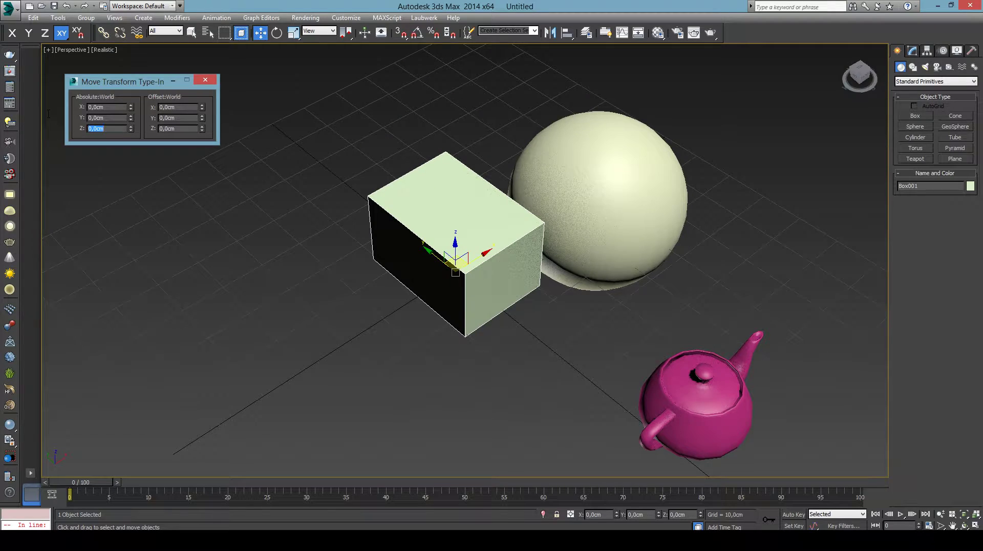
Orbit to a lower frontal view and slide the box along Y.
mouse_move(186, 209)
middle_mouse_down("alt")
mouse_move(294, 272)
mouse_move(285, 279)
mouse_move(376, 277)
mouse_move(354, 277)
mouse_move(342, 303)
mouse_move(391, 300)
middle_mouse_up("alt")
mouse_move(432, 262)
left_mouse_down()
mouse_move(296, 162)
mouse_move(365, 159)
left_mouse_up()
key("F5")
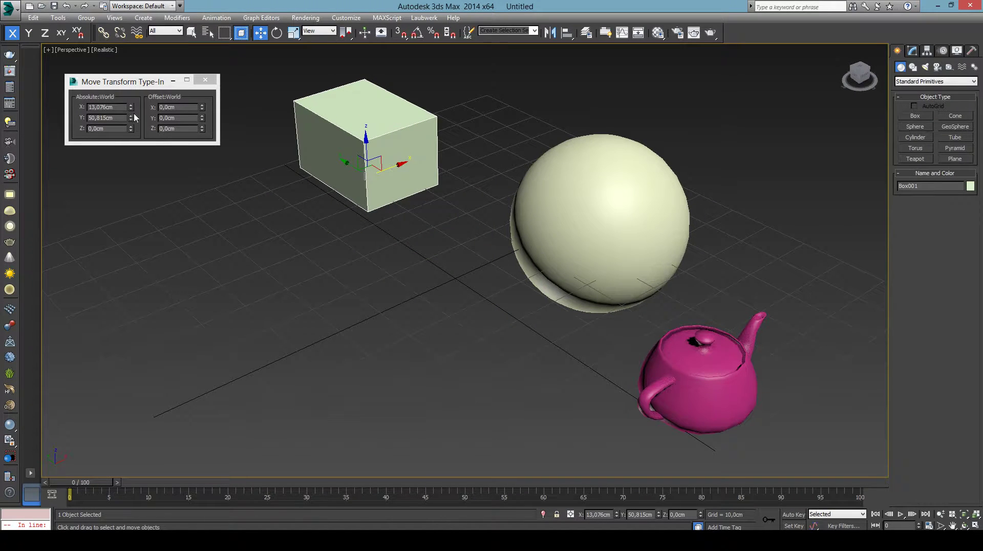
middle_click_drag(181, 161, 250, 246)
Offset the box 10 cm along X and 20 cm along Y.
left_click(175, 126)
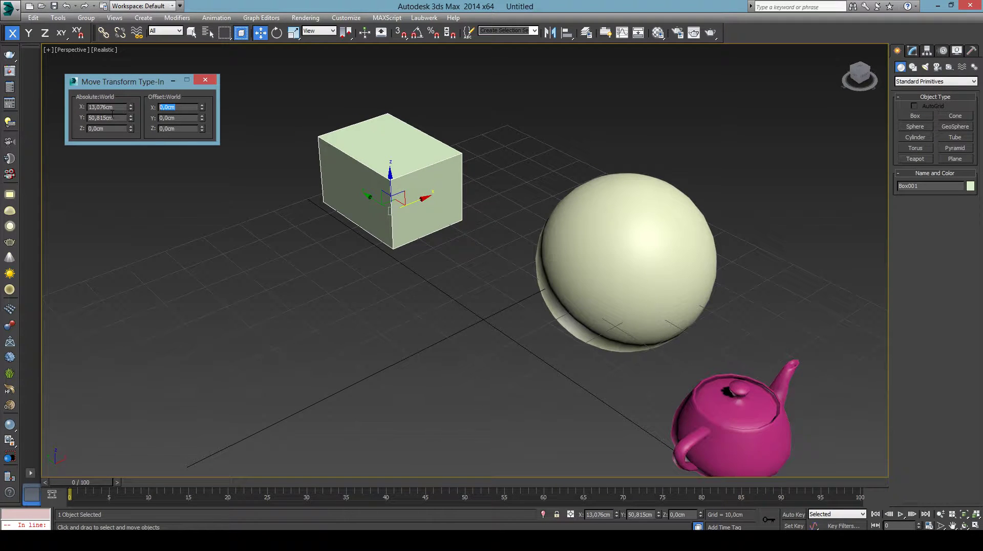
type("10")
key("Return")
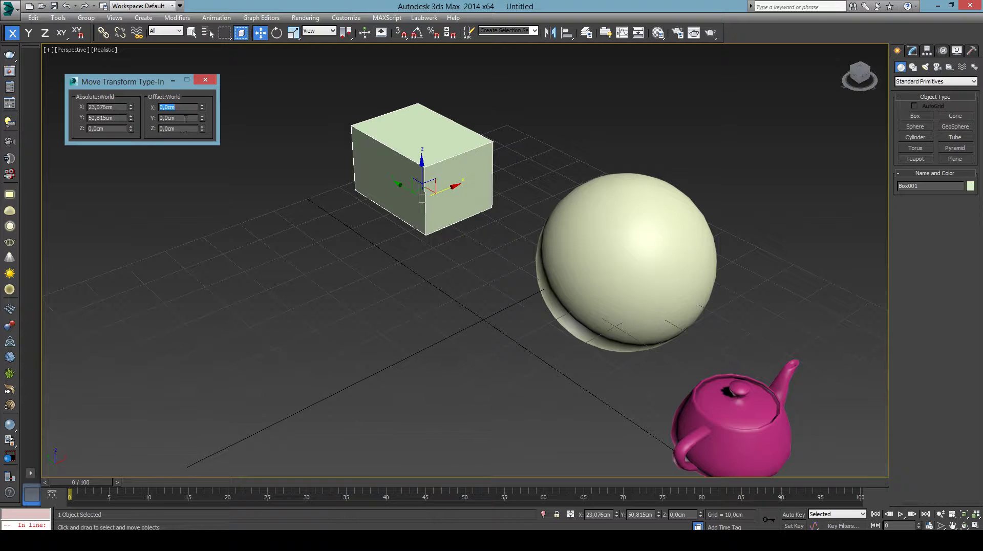
left_click_drag(185, 118, 145, 120)
type("20")
key("Return")
Offset the box −30 cm in Y, then +20 and −50 cm in Z.
type("-30")
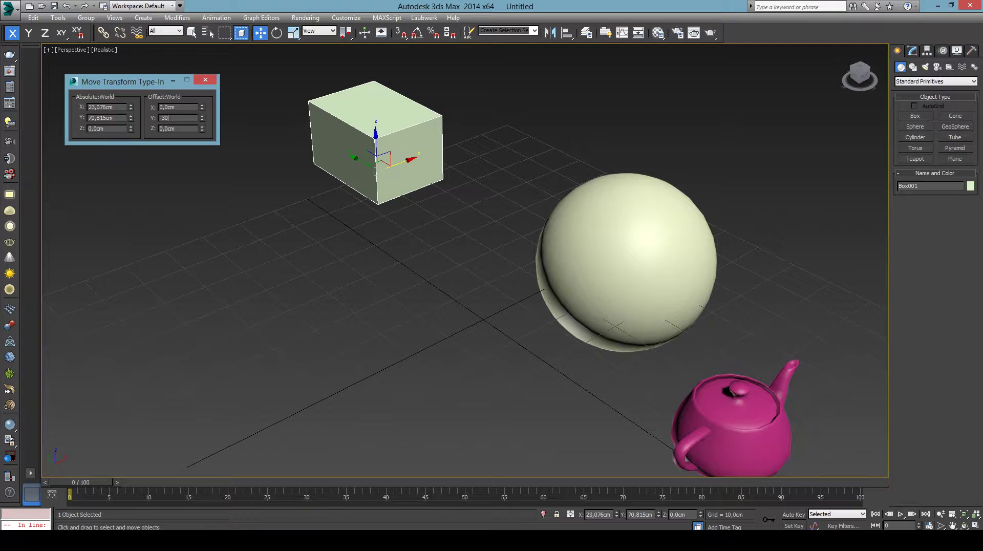
key("Return")
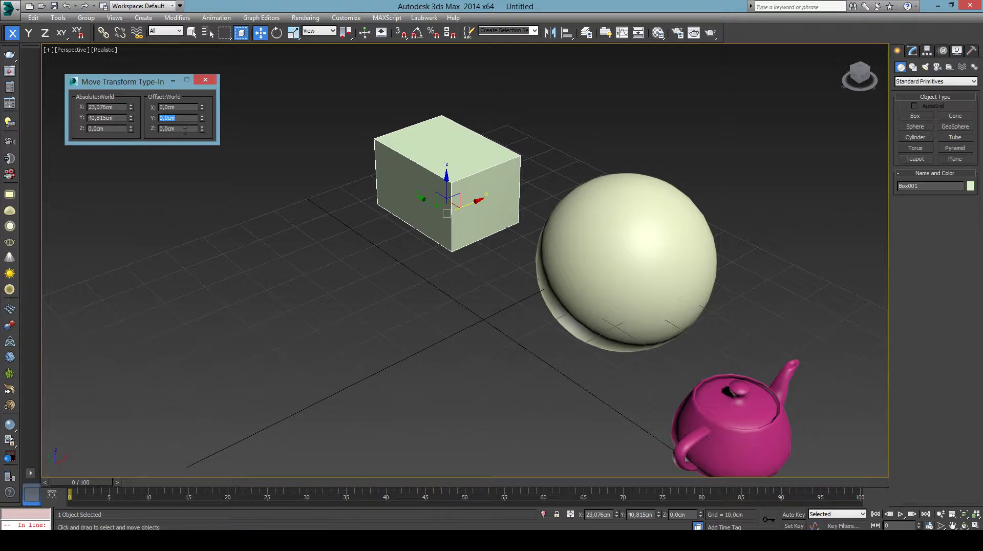
key("Tab")
type("20")
key("Return")
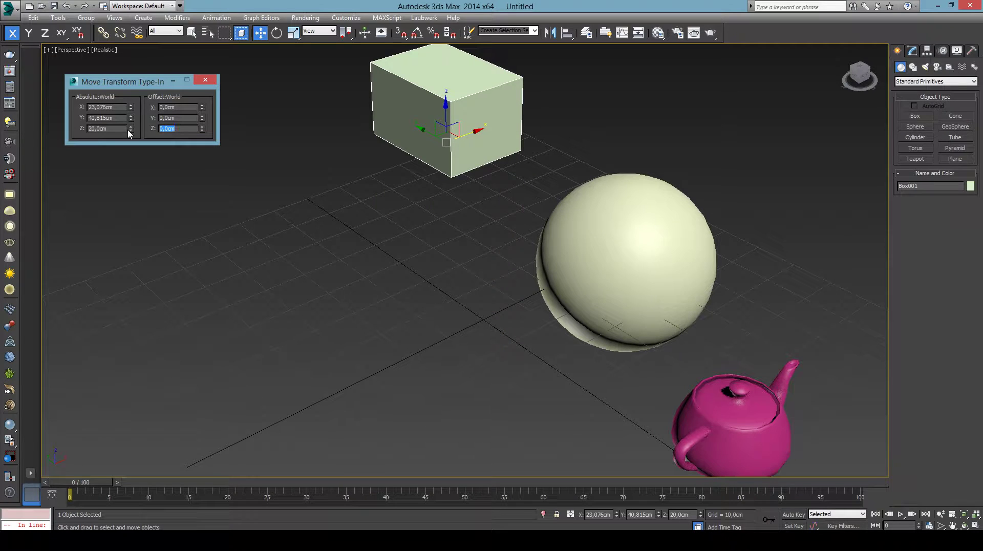
type("-50")
key("Return")
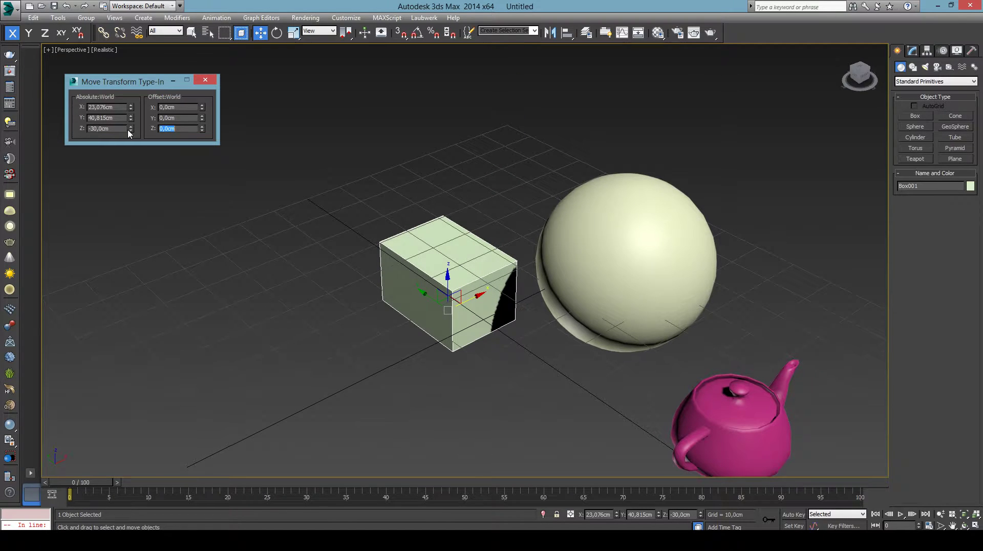
Select the sphere and offset it 20 cm in X, 30 cm in Y, 40 cm in Z.
left_click(618, 265)
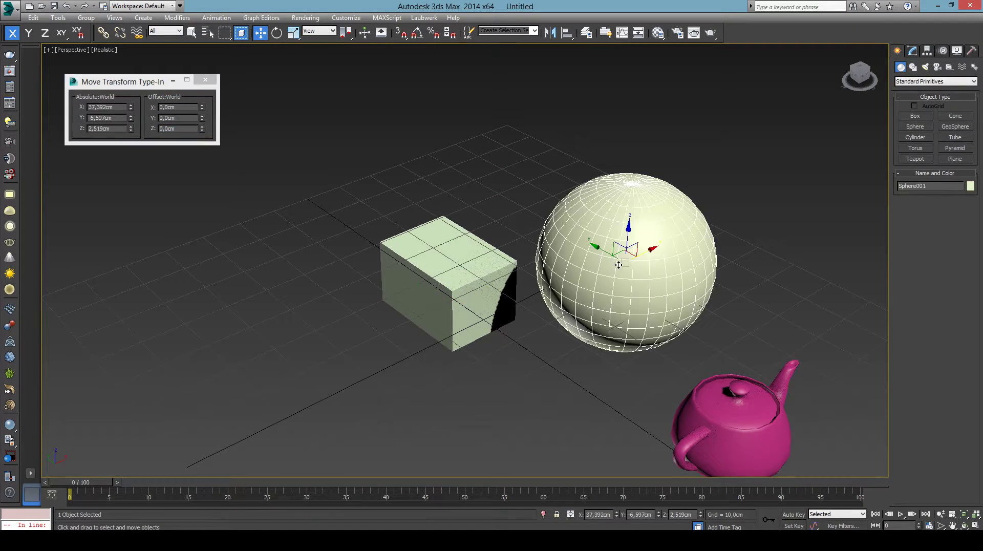
double_click(160, 107)
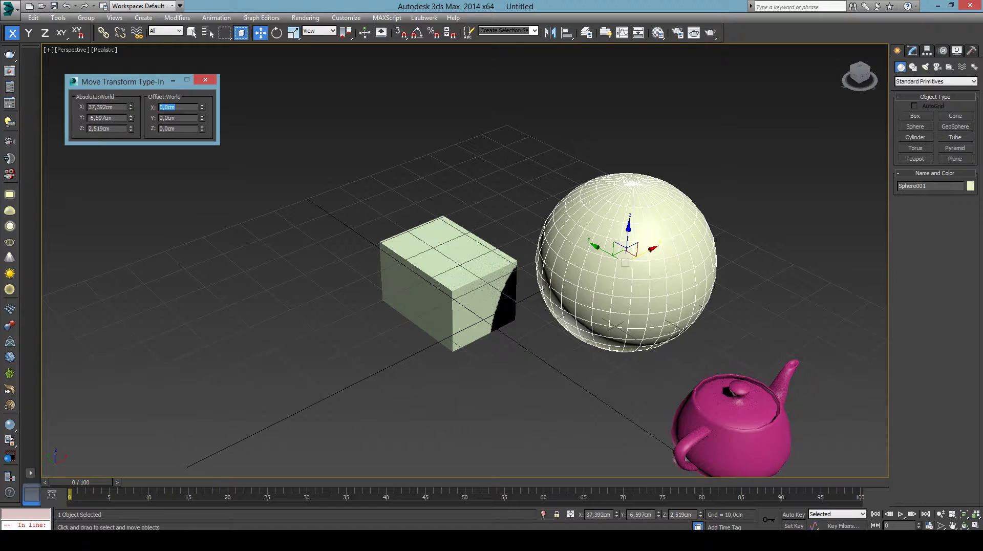
type("20")
key("Return")
key("Tab")
type("30")
key("Return")
key("Tab")
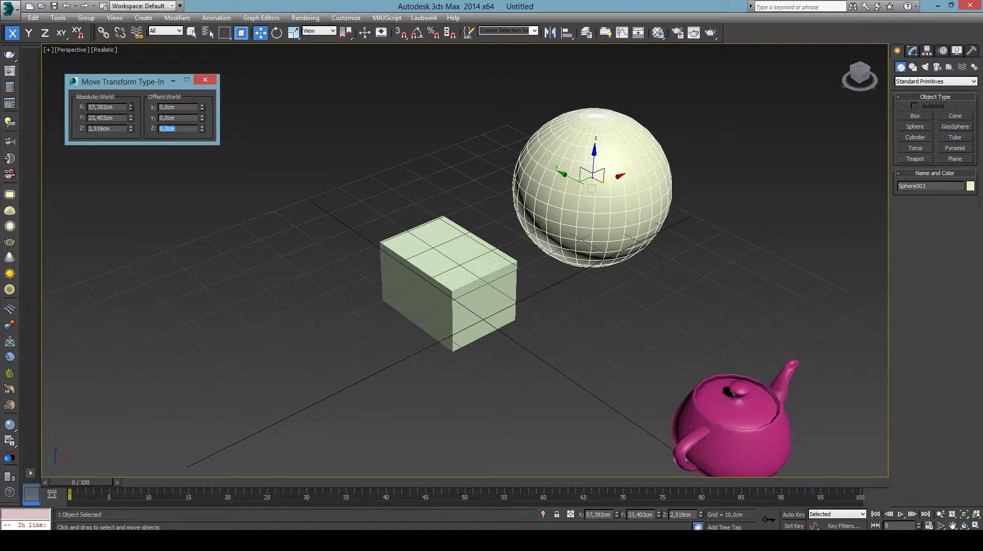
type("40")
key("Return")
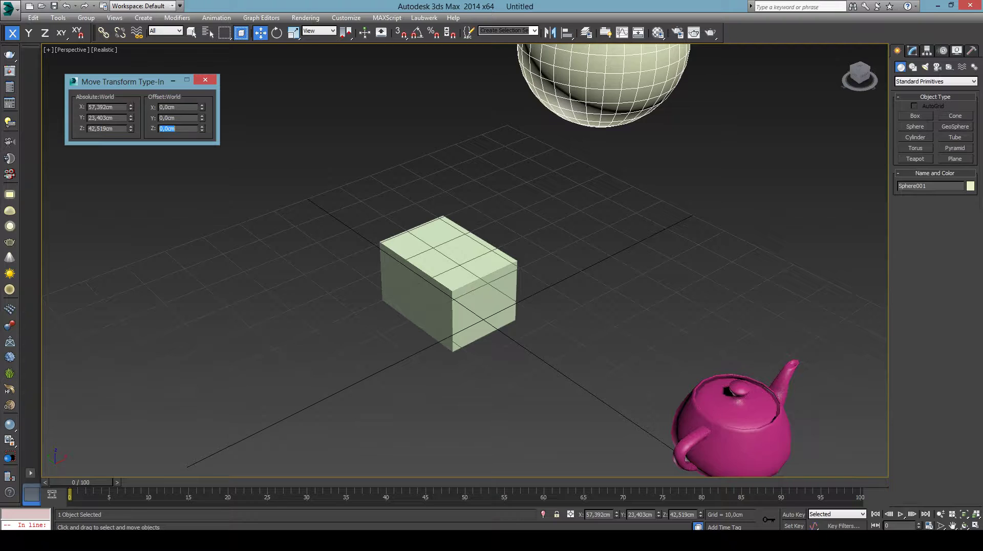
Drag the sphere along X, then lower it along Z with the gizmo.
scroll(453, 223, "down", 3)
middle_click_drag(452, 224, 464, 231)
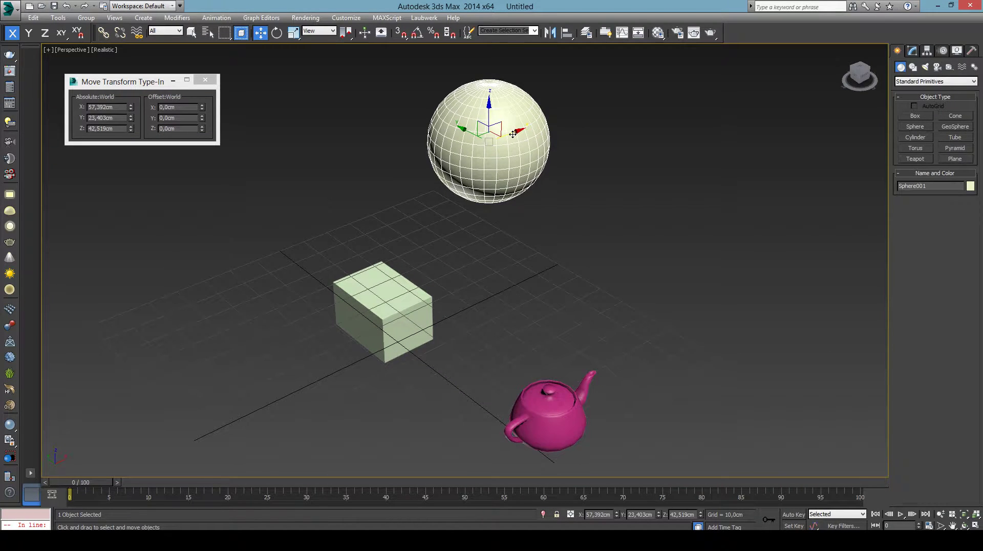
left_click_drag(513, 134, 527, 129)
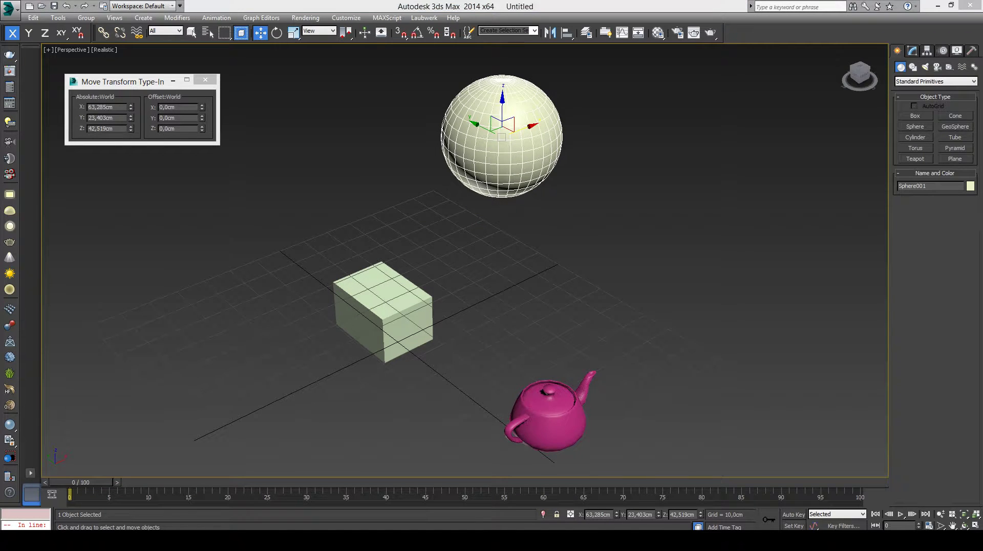
mouse_move(503, 107)
left_mouse_down()
mouse_move(506, 170)
mouse_move(600, 239)
mouse_move(566, 242)
mouse_move(547, 187)
left_mouse_up()
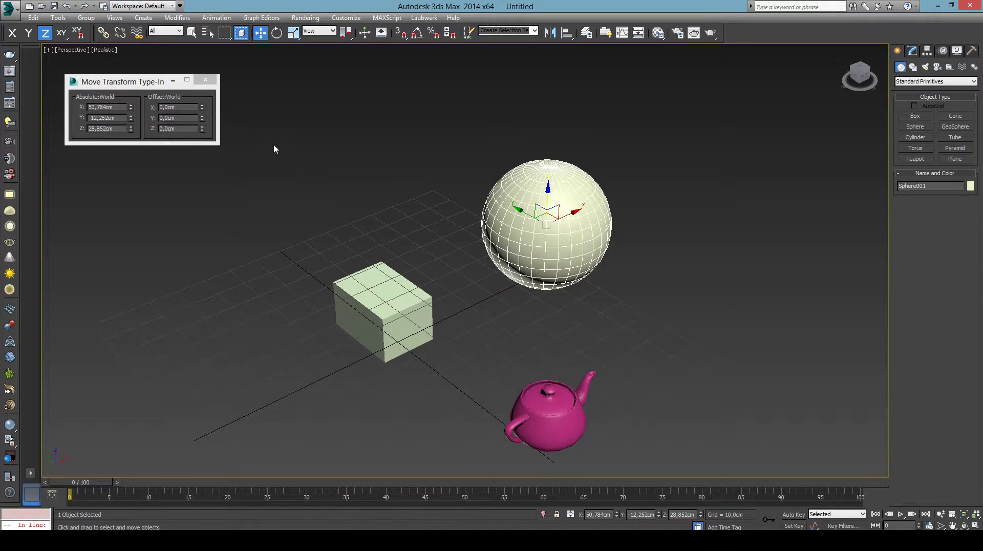
Offset the sphere 50 cm in X and back −50 cm, then deselect it.
right_click(258, 36)
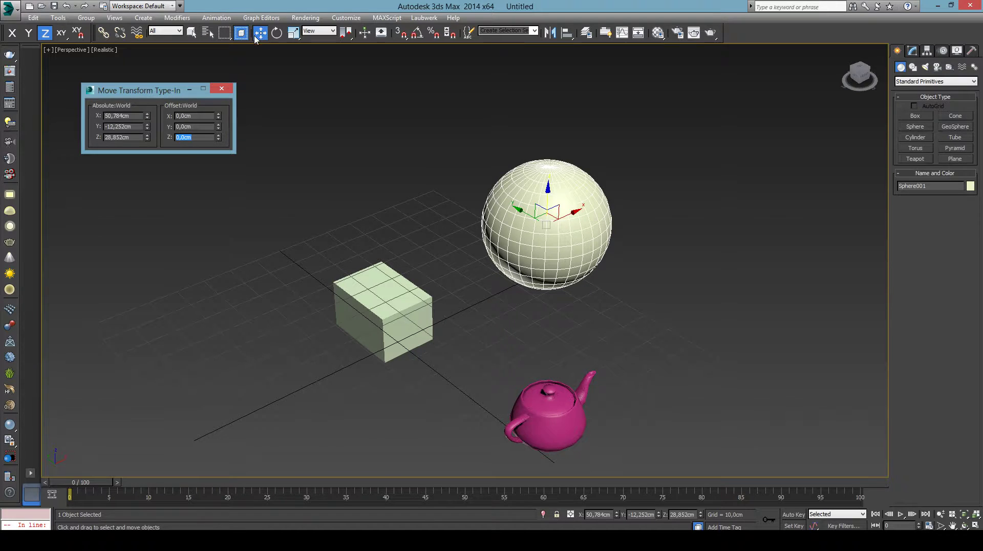
left_click_drag(142, 90, 125, 109)
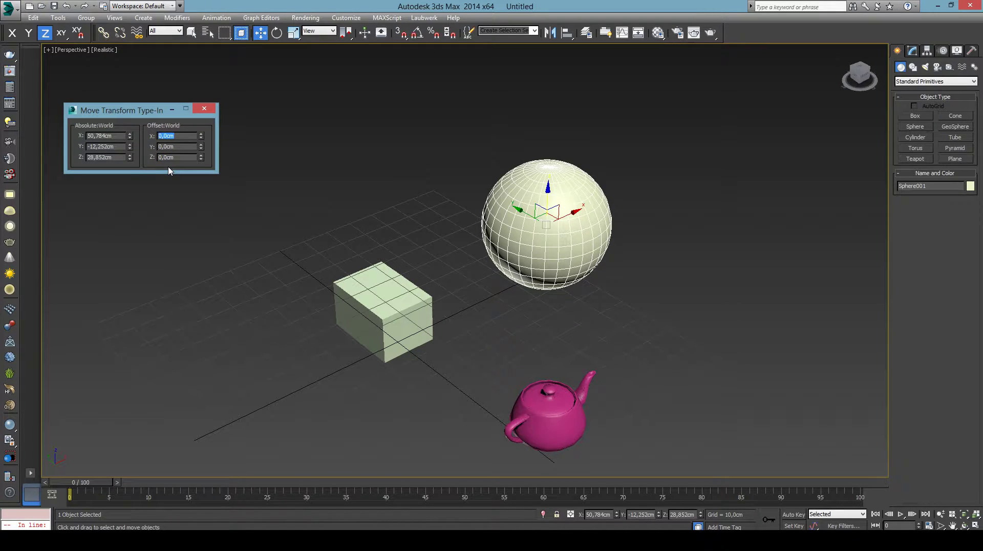
type("50")
key("Return")
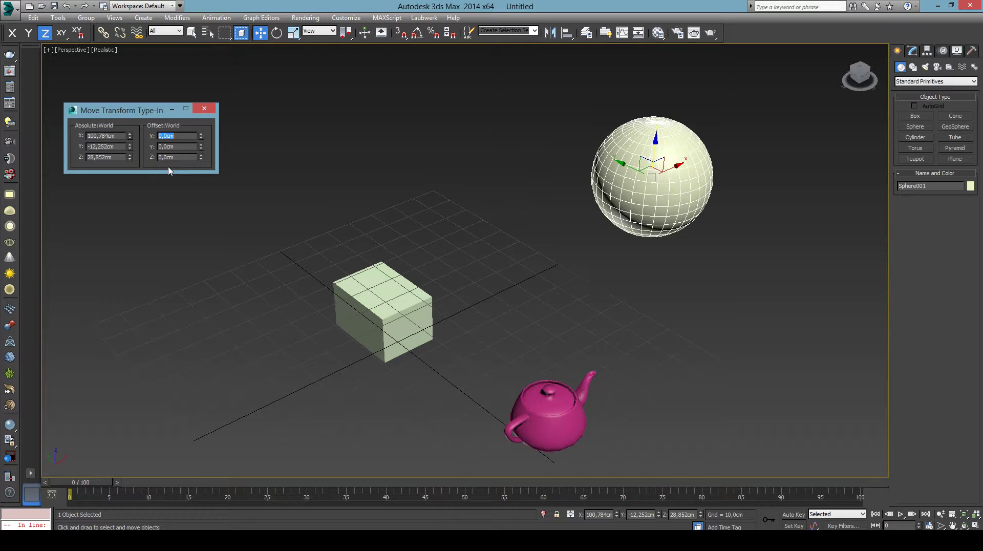
type("-50")
key("Return")
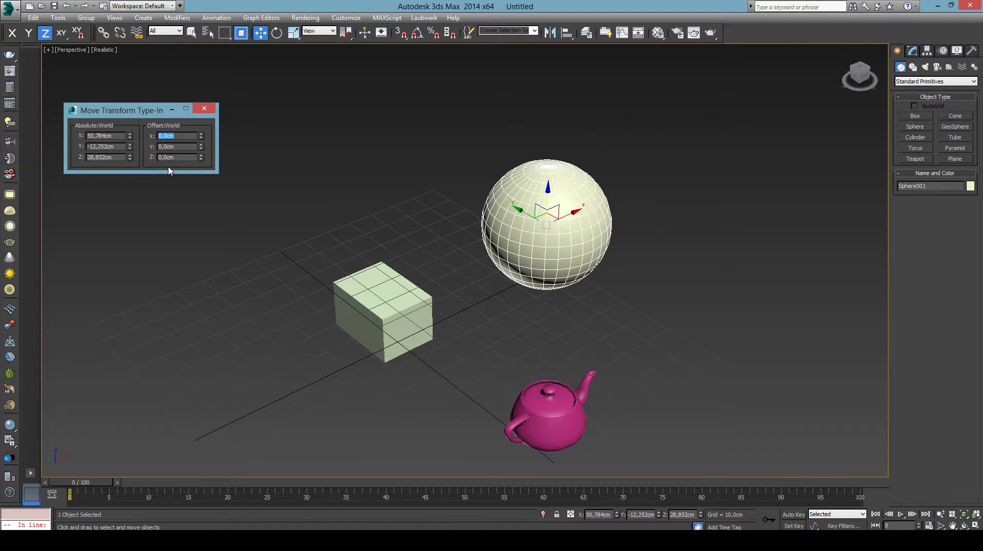
middle_click_drag(410, 229, 417, 241)
left_click(417, 242)
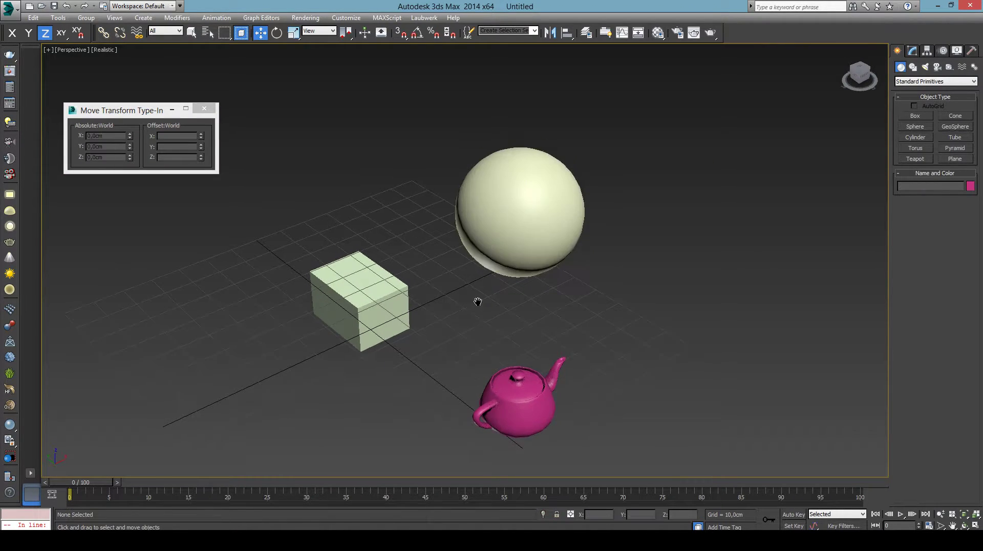
middle_click_drag(478, 301, 419, 279)
left_click(127, 109)
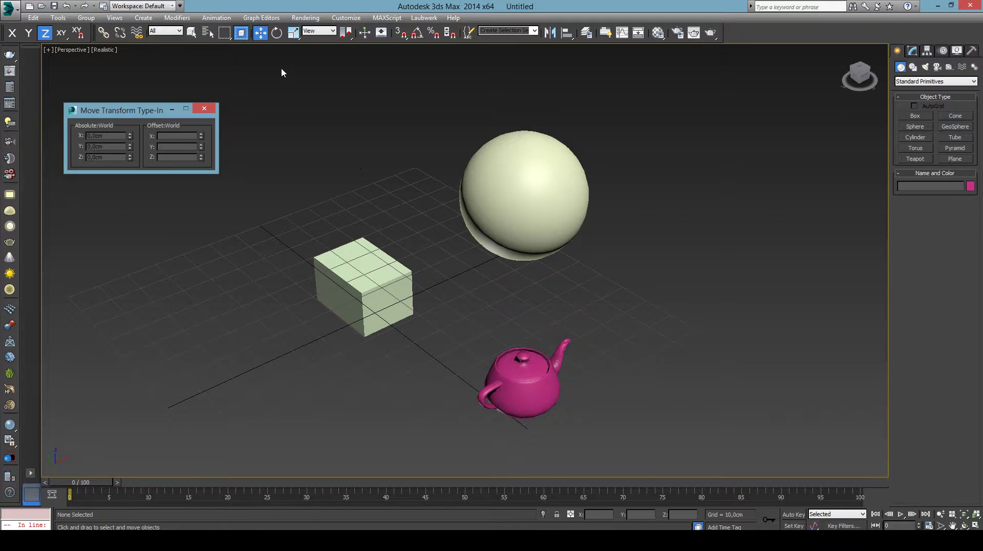
Activate Select and Rotate and select the box, zooming in on it.
left_click(277, 38)
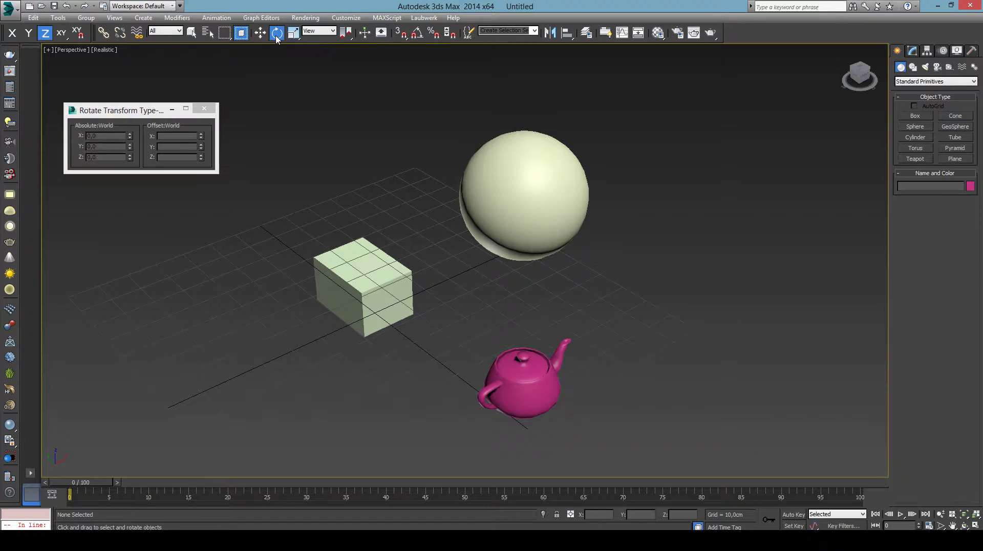
left_click(360, 276)
scroll(351, 292, "up", 3)
scroll(389, 277, "up", 3)
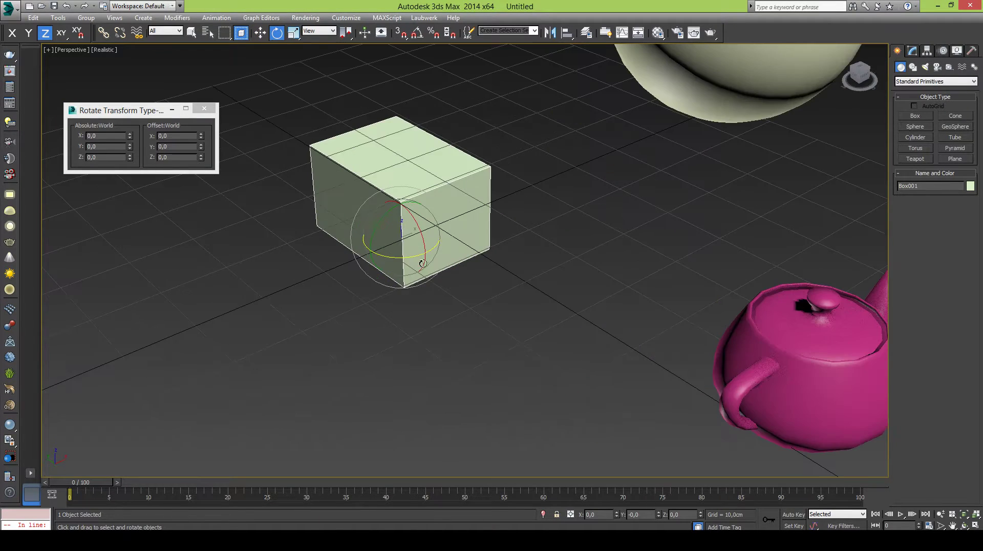
middle_click_drag(423, 264, 427, 285)
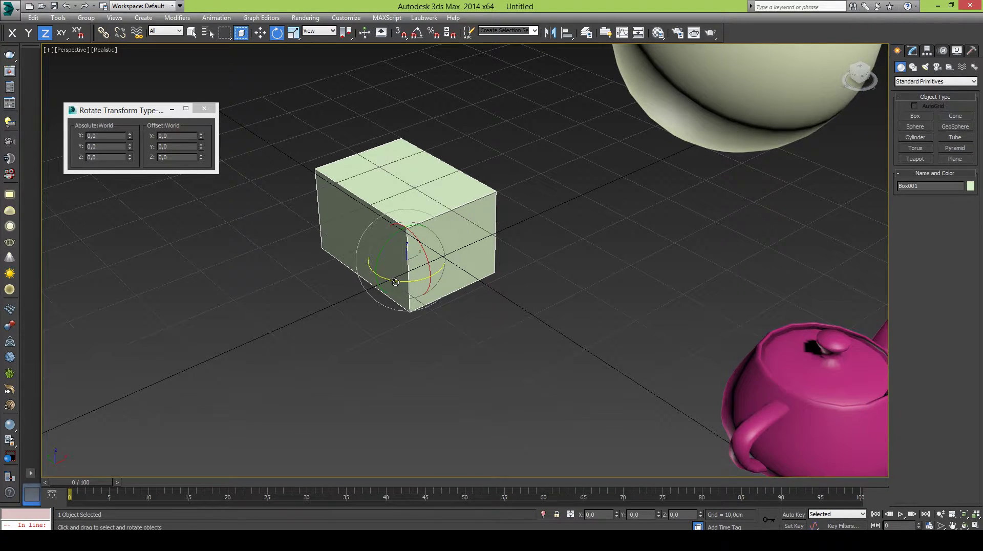
Try spinning the box about Z, X and Y, cancelling so it stays unrotated.
mouse_move(396, 283)
left_mouse_down()
mouse_move(471, 273)
mouse_move(493, 286)
left_mouse_up()
key("F5")
mouse_move(424, 247)
left_mouse_down()
mouse_move(429, 288)
mouse_move(441, 284)
left_mouse_up()
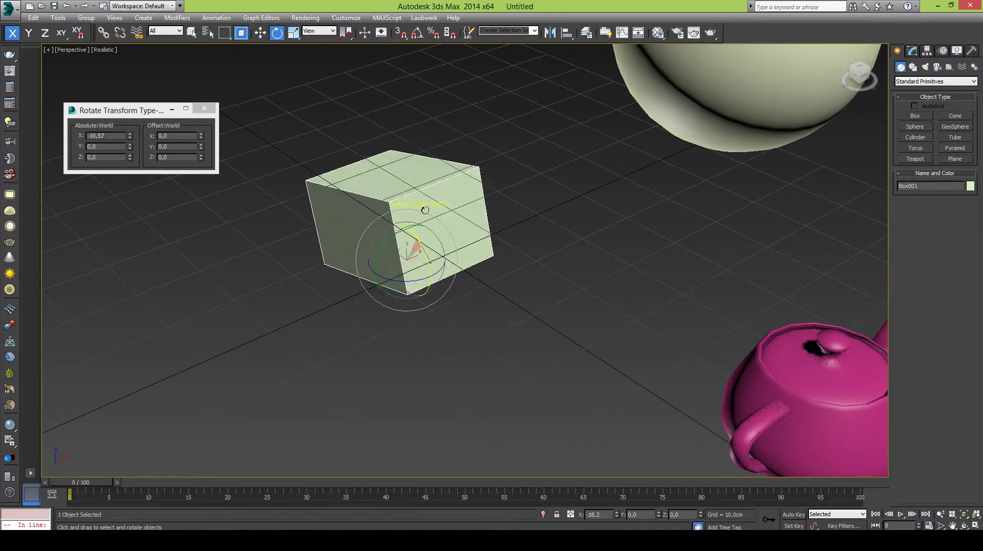
mouse_move(440, 285)
left_mouse_down()
mouse_move(414, 212)
mouse_move(446, 262)
mouse_move(452, 279)
mouse_move(395, 210)
mouse_move(449, 285)
left_mouse_up()
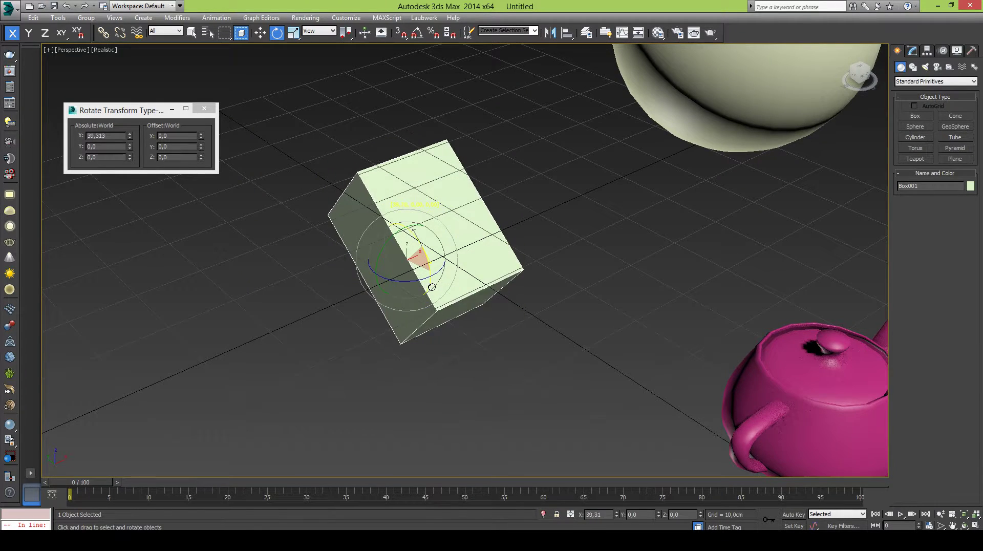
left_click_drag(450, 285, 447, 259)
right_click(446, 260)
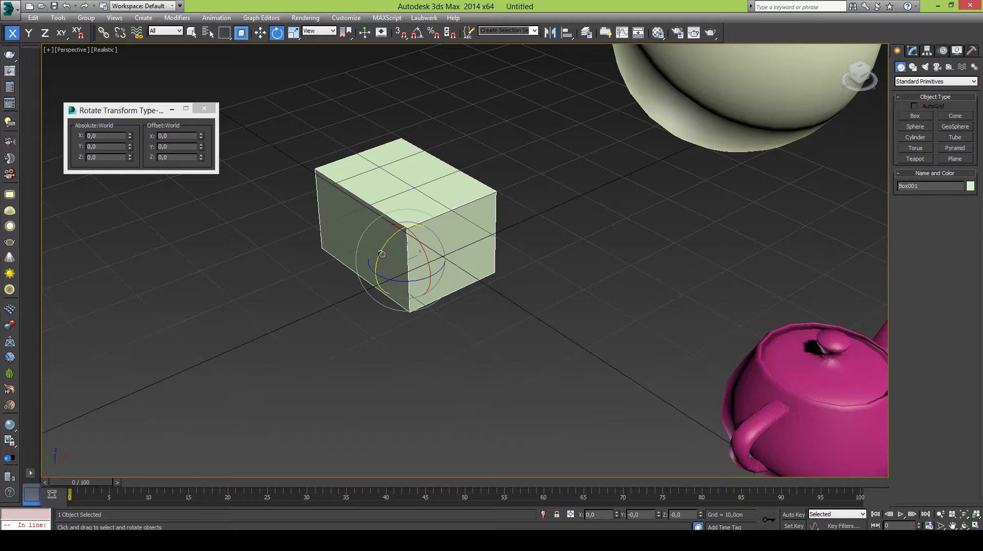
mouse_move(381, 256)
left_mouse_down()
mouse_move(363, 299)
mouse_move(392, 213)
left_mouse_up()
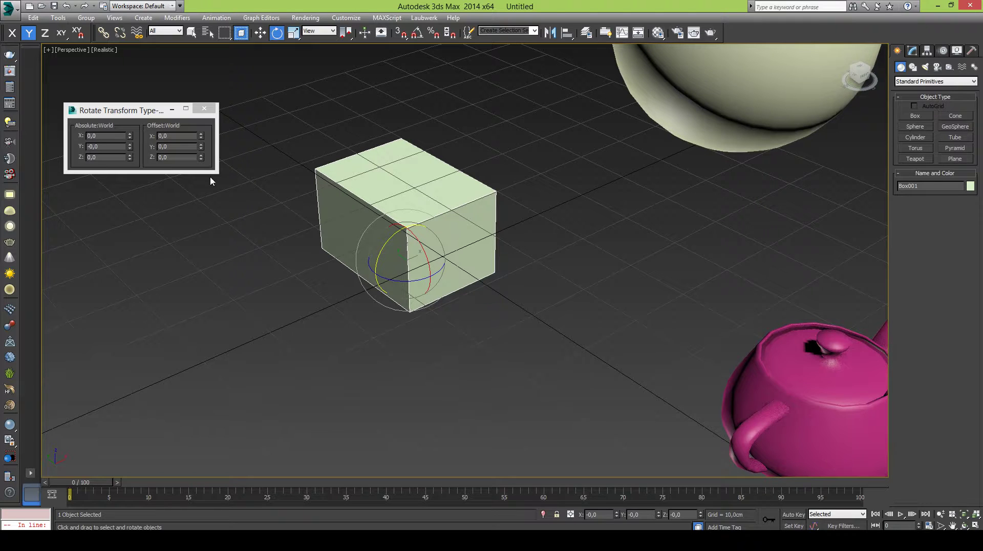
Rotate the box 45 degrees about Z using the Rotate Transform Type-In offset.
left_click_drag(144, 109, 157, 84)
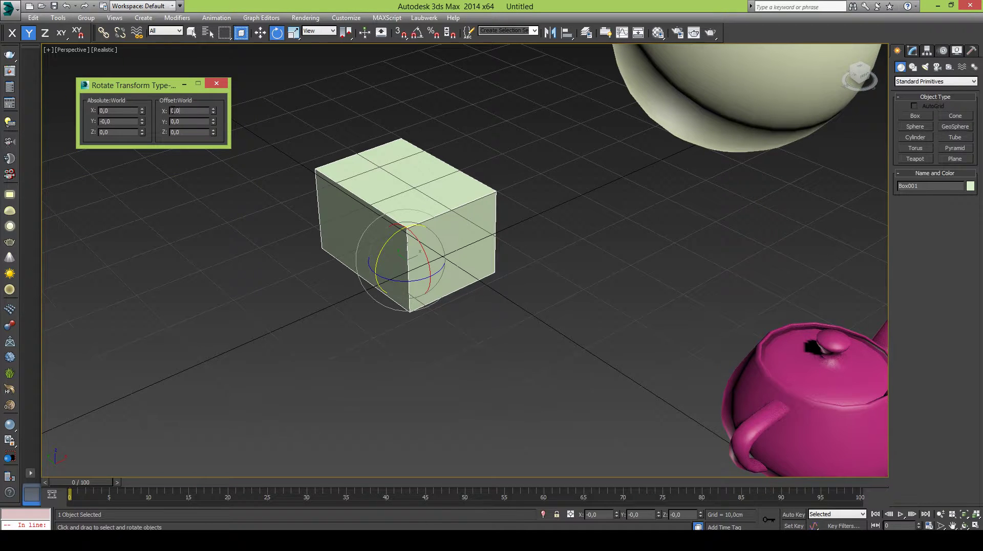
double_click(173, 111)
key("Tab")
key("Tab")
type("4")
key("Return")
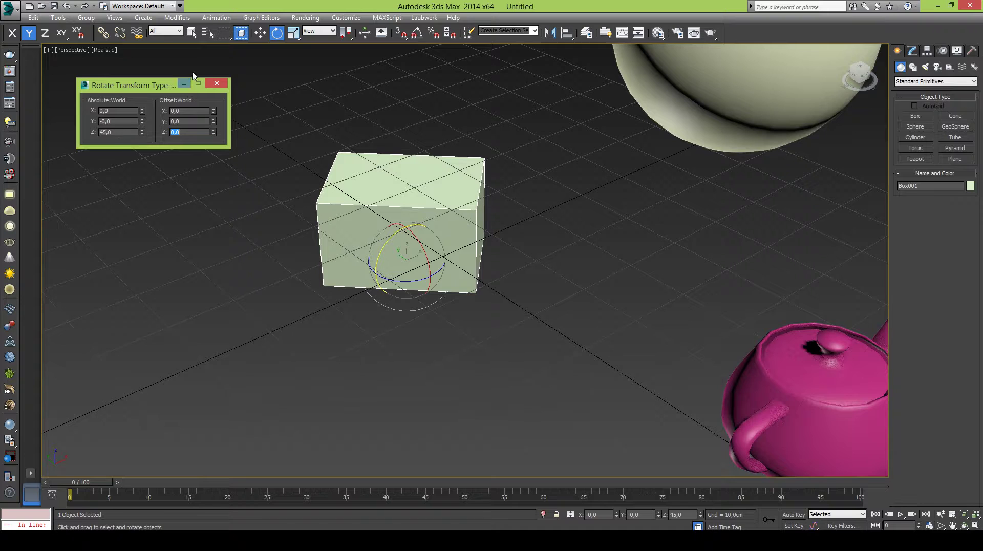
Close the rotation type-in panel and reopen it for the box.
left_click_drag(161, 88, 139, 95)
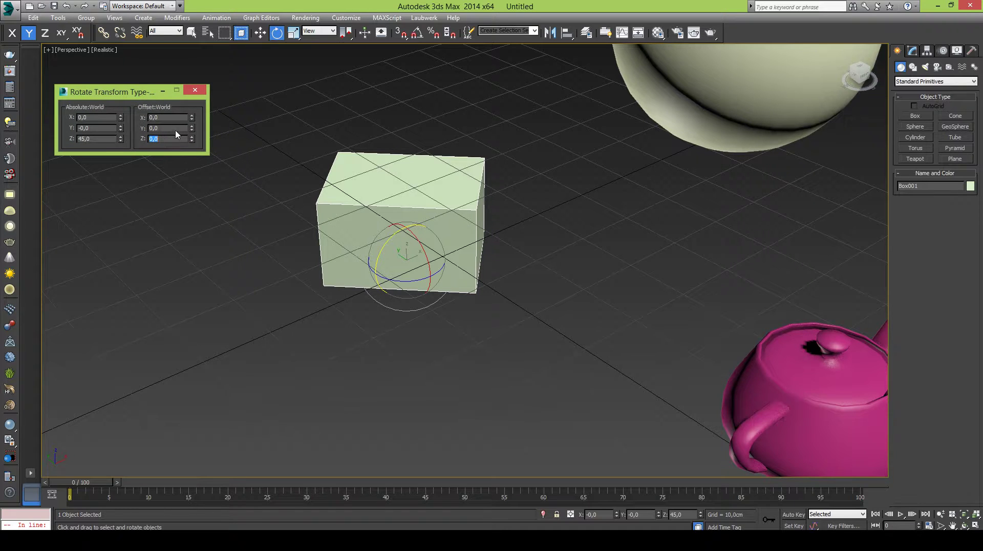
left_click(260, 32)
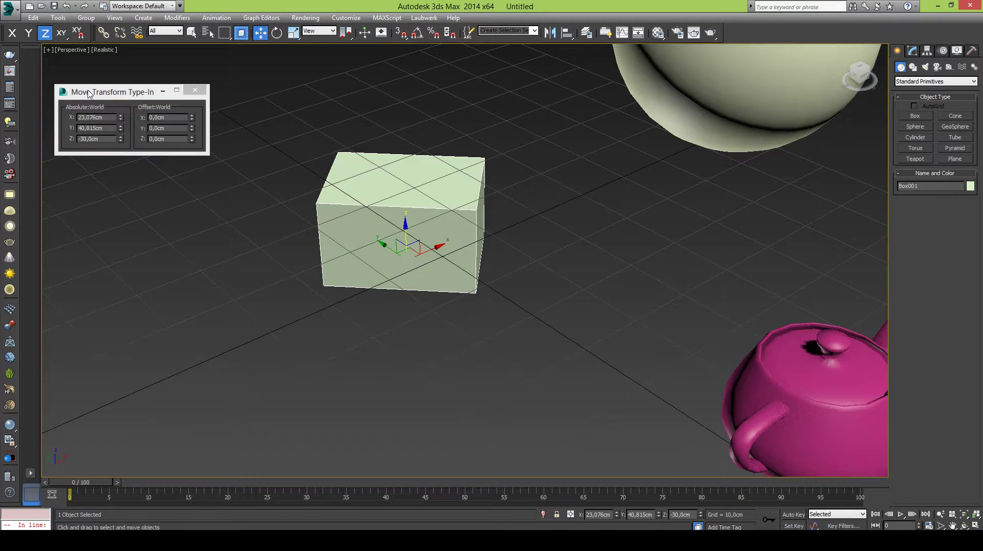
left_click(277, 33)
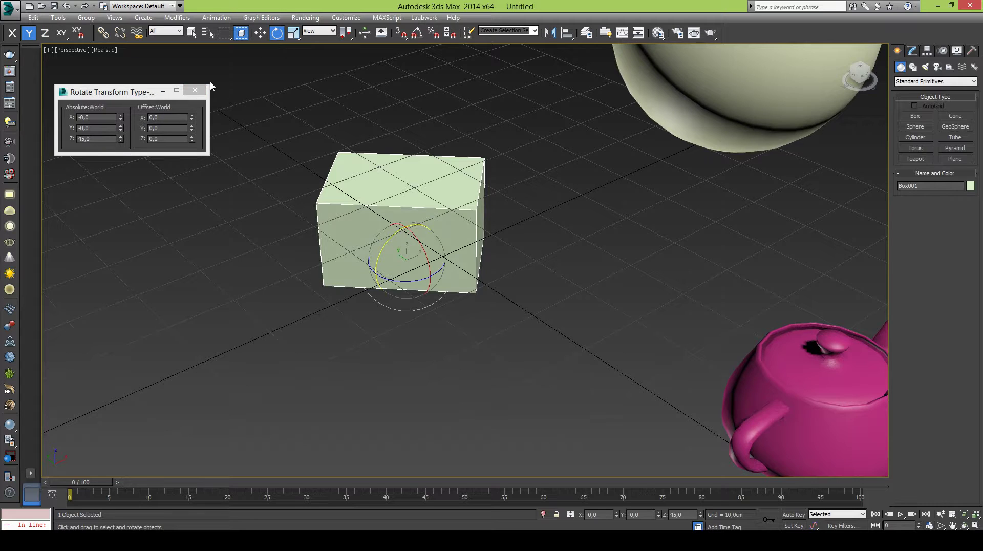
left_click(195, 90)
right_click(279, 34)
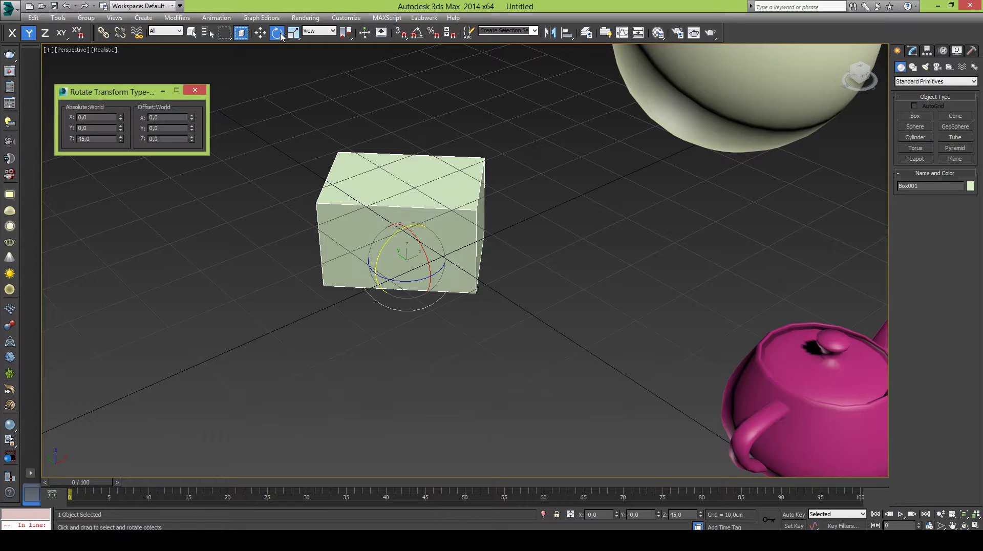
Shrink the box to 50% with the Scale Transform Type-In offset.
left_click(260, 32)
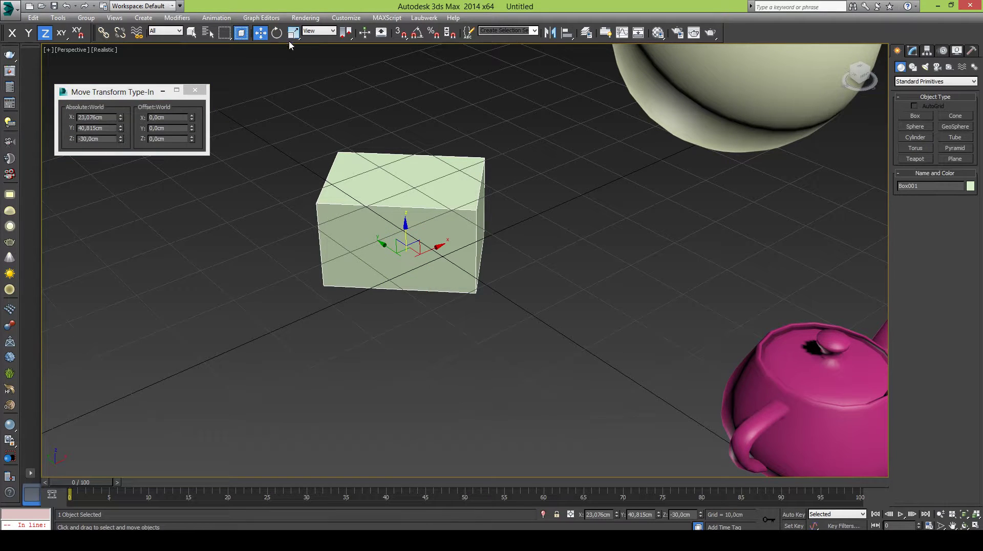
left_click(293, 32)
left_click_drag(102, 85, 103, 117)
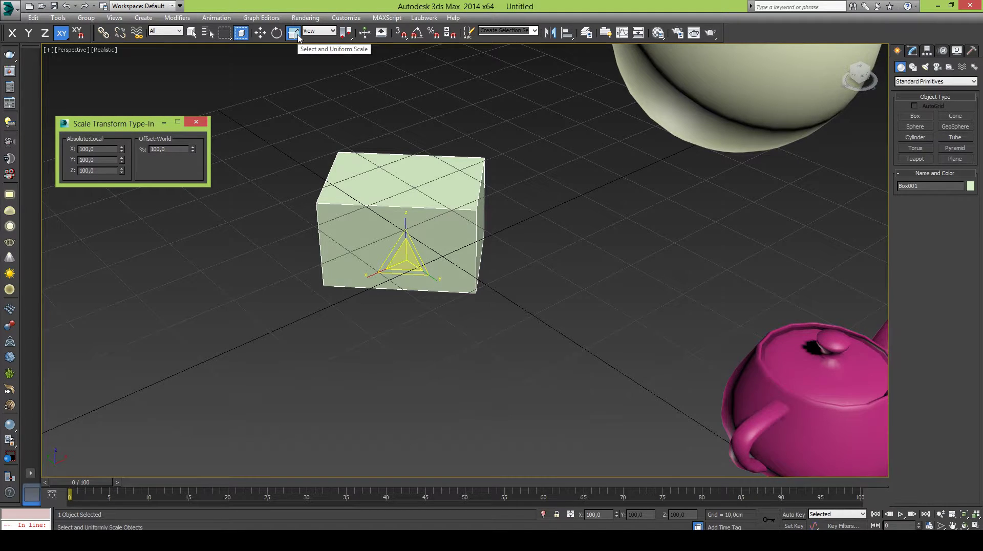
double_click(159, 149)
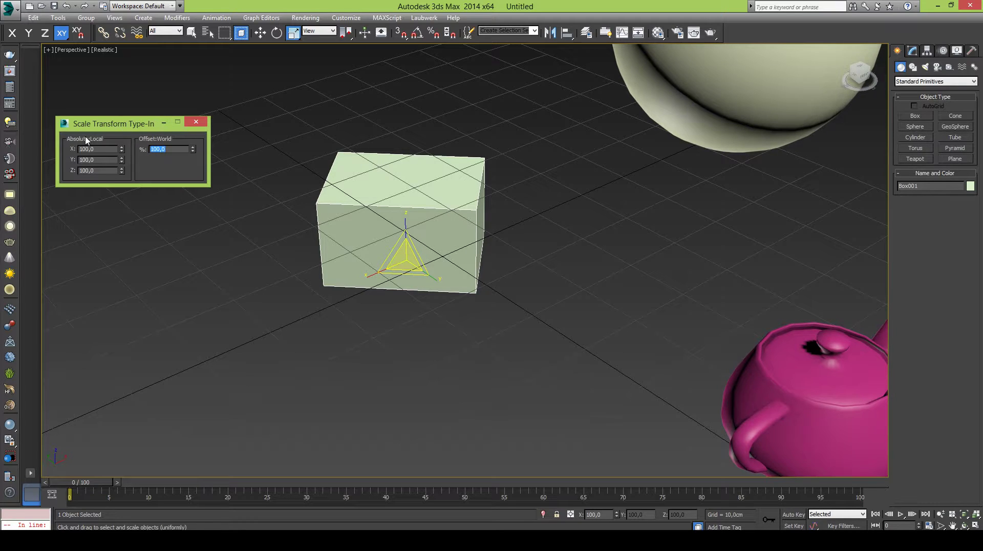
type("50")
key("Return")
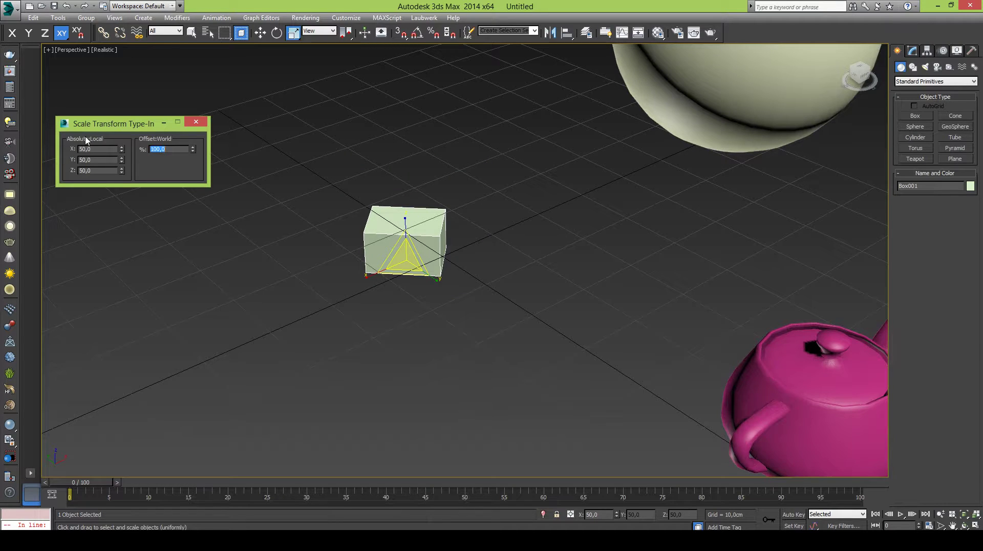
Apply a 200% offset to restore the box to 100%, then close the panel.
type("1")
key("Return")
type("200")
key("Return")
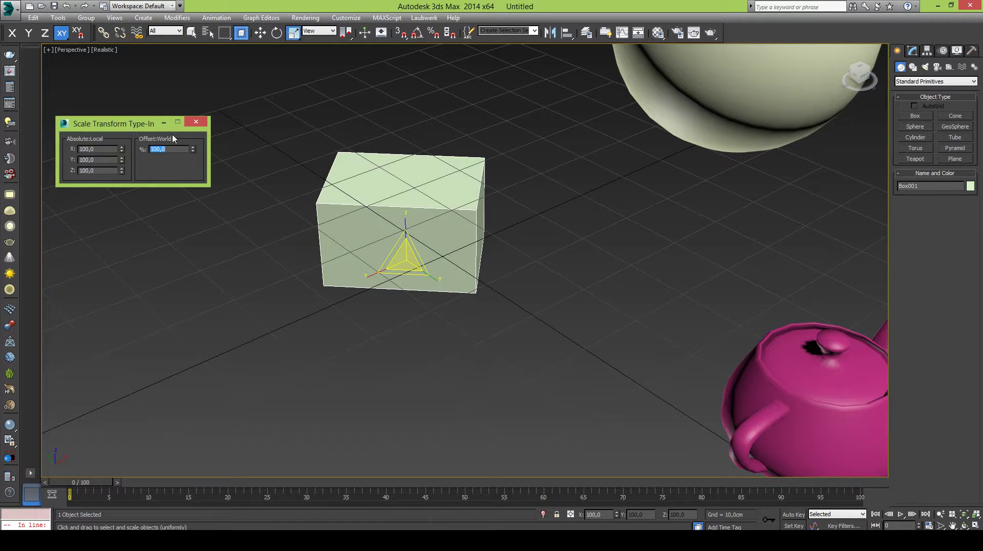
left_click(193, 125)
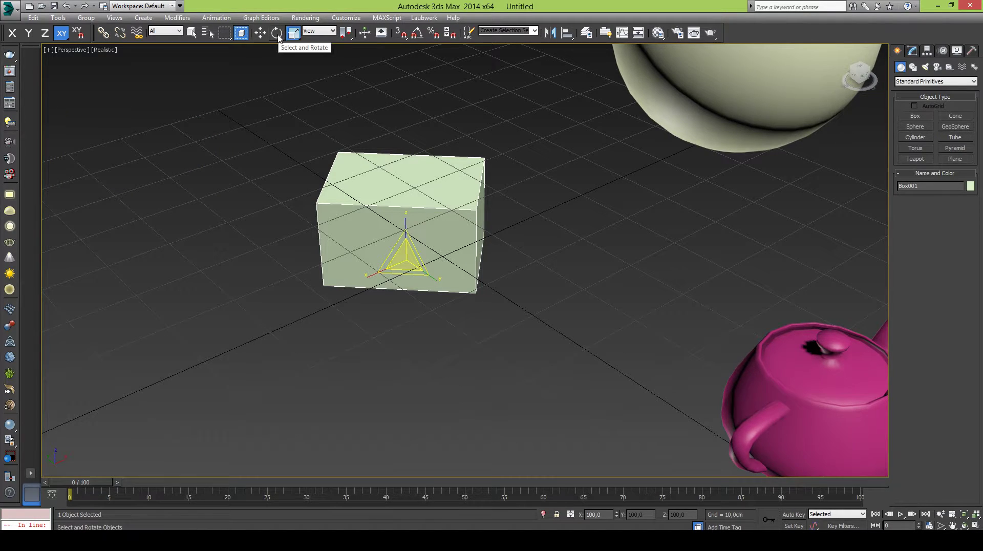
Zoom out to show the box, sphere and teapot, and lower the box slightly along Z.
right_click(277, 33)
mouse_move(122, 124)
left_mouse_down()
mouse_move(140, 98)
mouse_move(118, 122)
left_mouse_up()
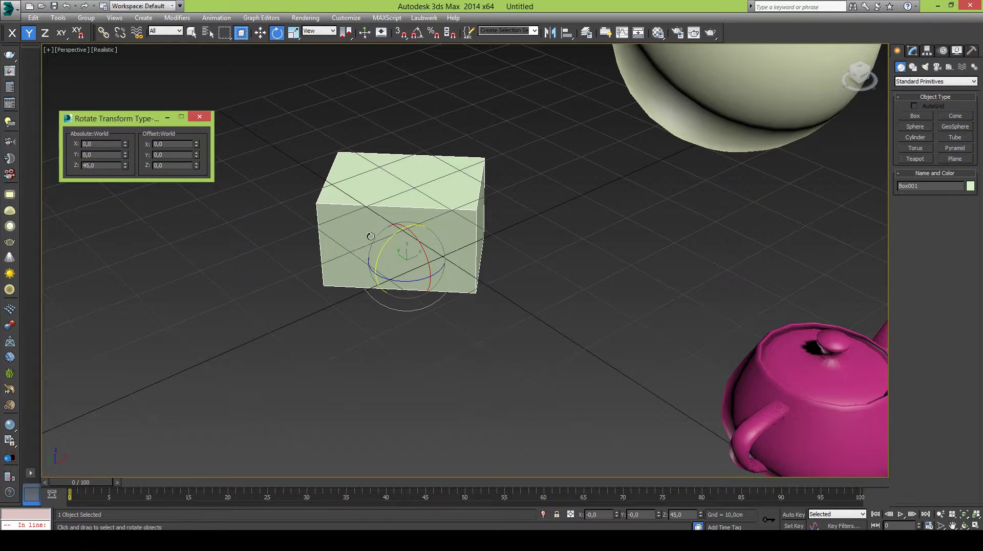
middle_click_drag(371, 237, 372, 292, "alt")
scroll(488, 248, "down", 4)
scroll(449, 262, "down", 1)
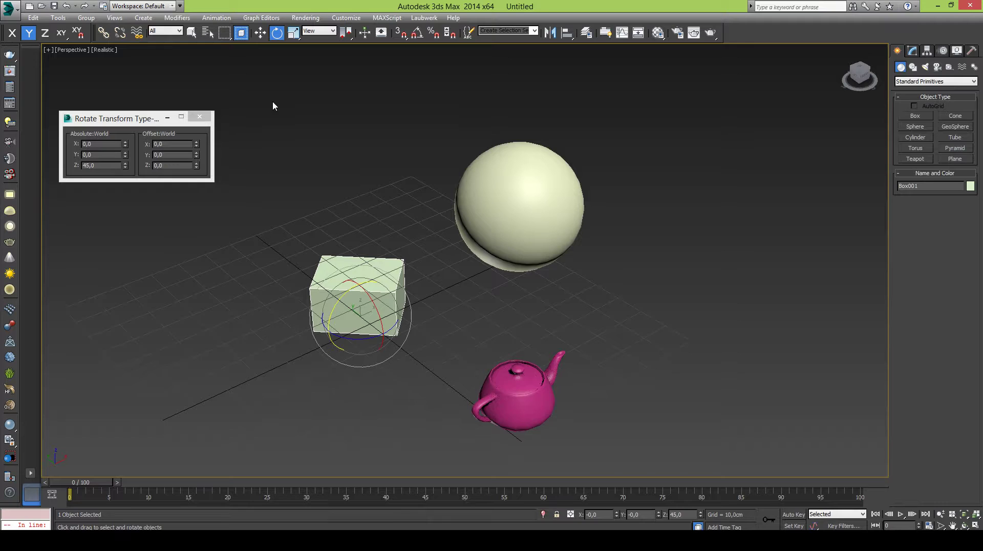
left_click(264, 35)
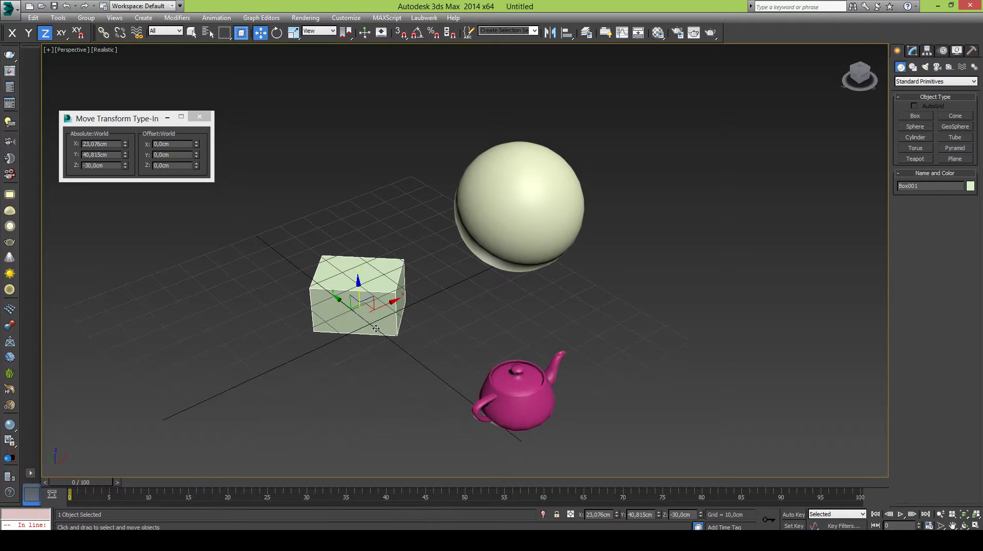
left_click_drag(370, 334, 379, 330)
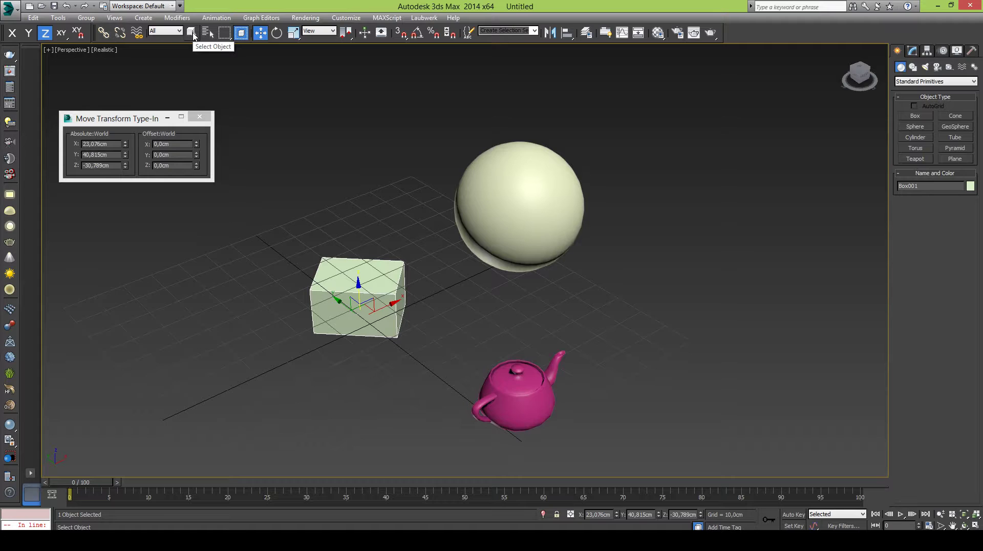
Select the teapot to show its position X 7.711, Y −59.296, Z −1.626 cm.
left_click(192, 32)
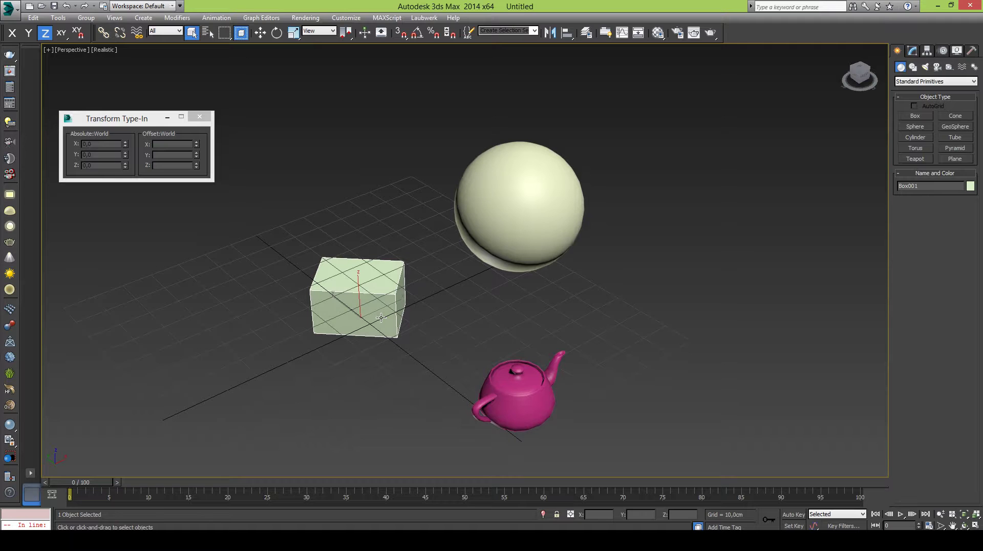
left_click(527, 238)
left_click(522, 392)
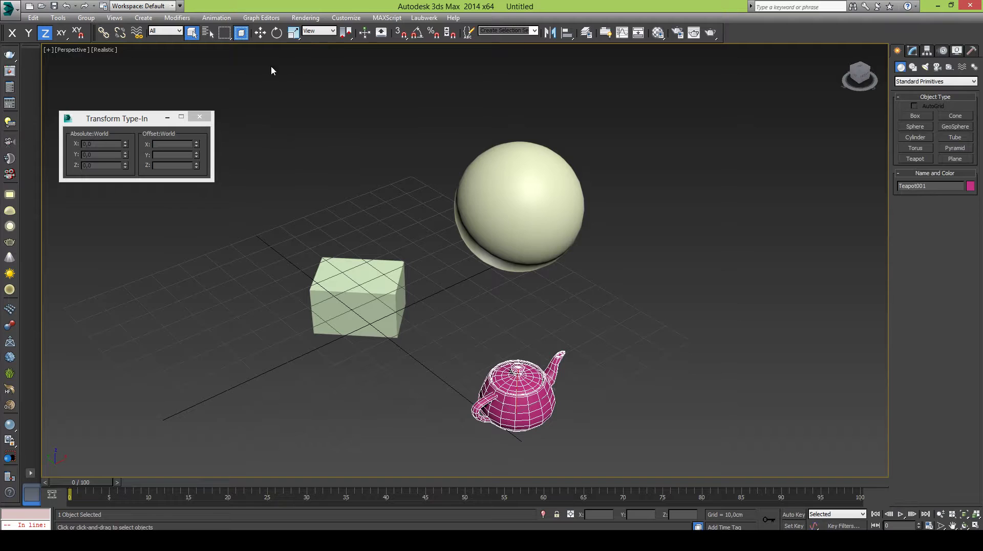
left_click(261, 34)
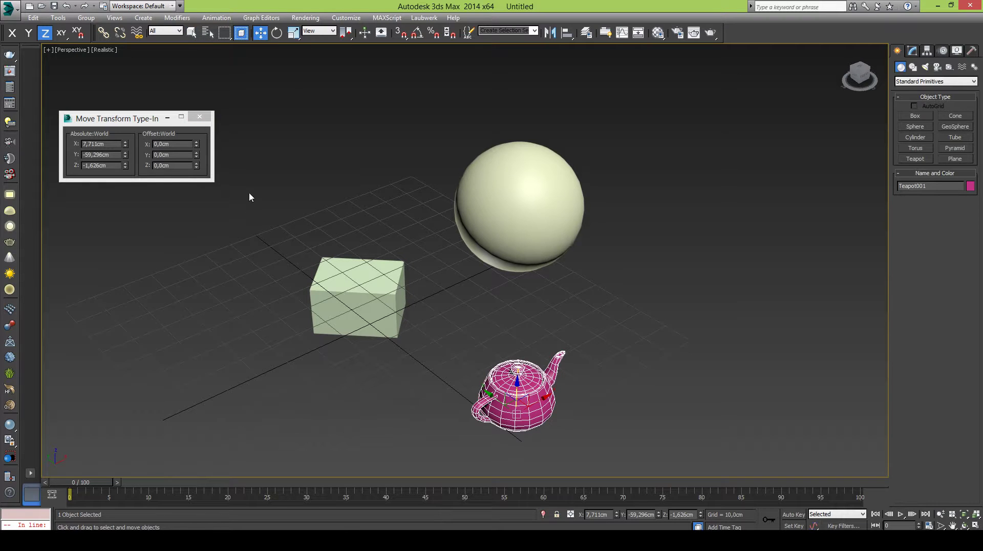
Reframe the view, nudge the box along X, and cancel a trial Z lift.
scroll(450, 229, "up", 3)
middle_click_drag(449, 228, 413, 207)
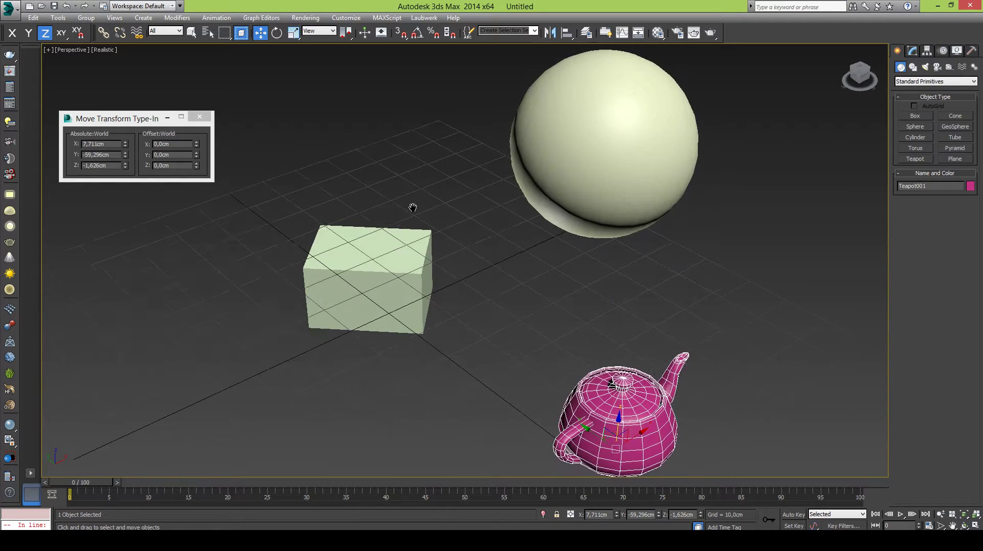
scroll(413, 207, "down", 2)
left_click(517, 186)
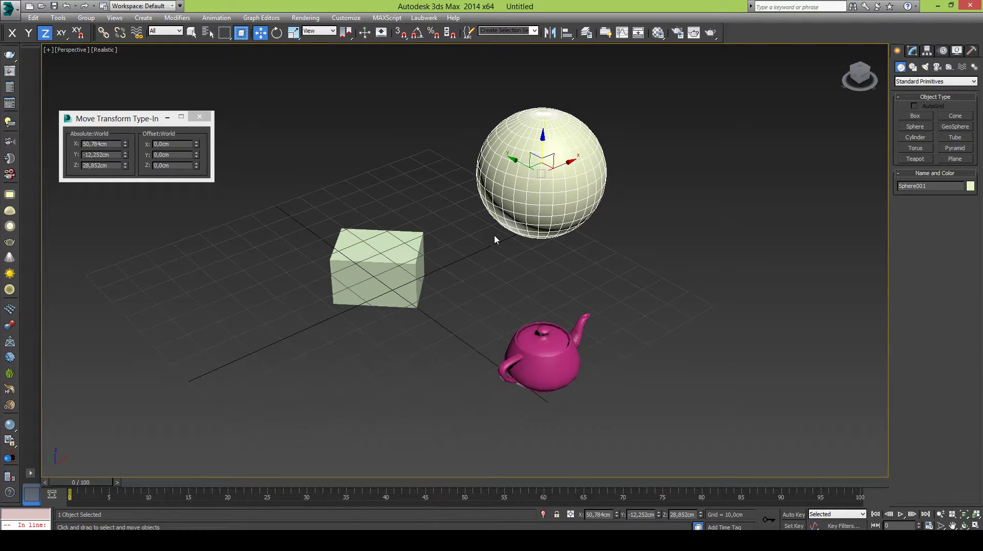
middle_click_drag(452, 222, 460, 246)
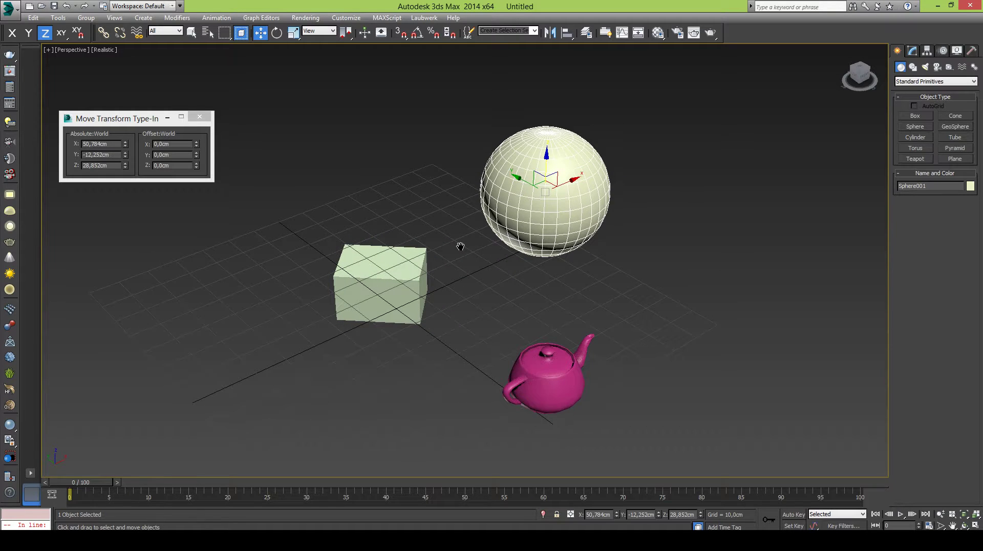
left_click(397, 266)
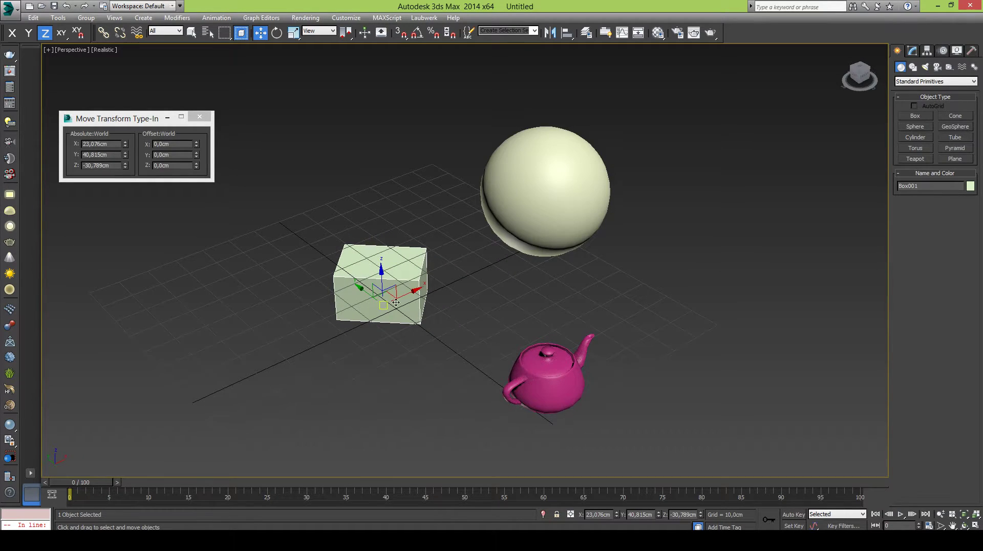
mouse_move(411, 296)
left_mouse_down()
mouse_move(435, 293)
mouse_move(347, 260)
mouse_move(390, 264)
left_mouse_up()
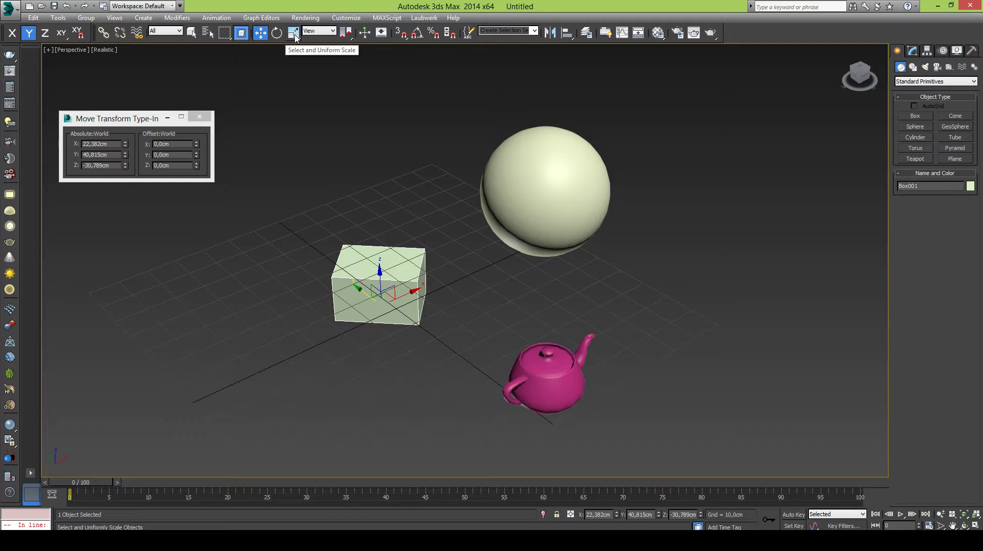
left_click_drag(381, 273, 385, 213)
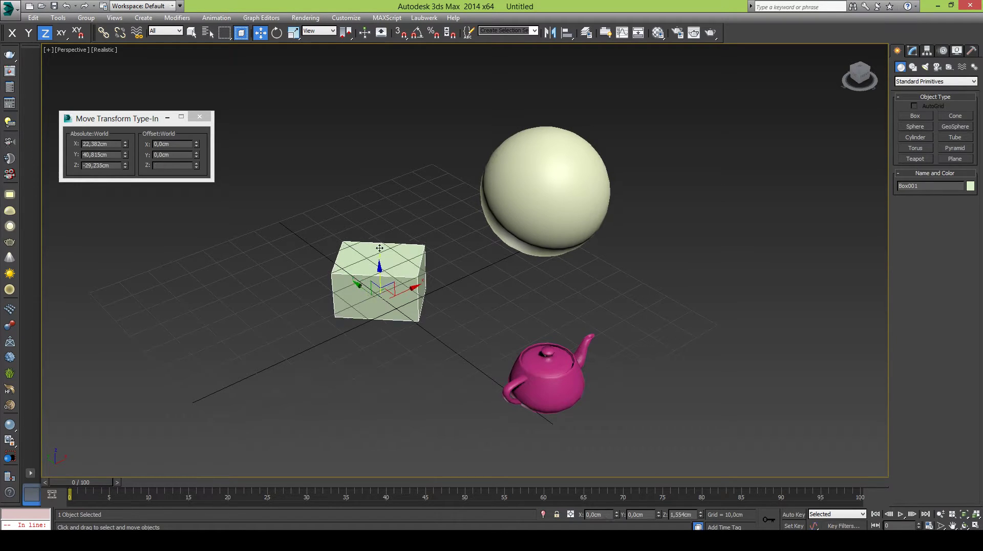
right_click(384, 213)
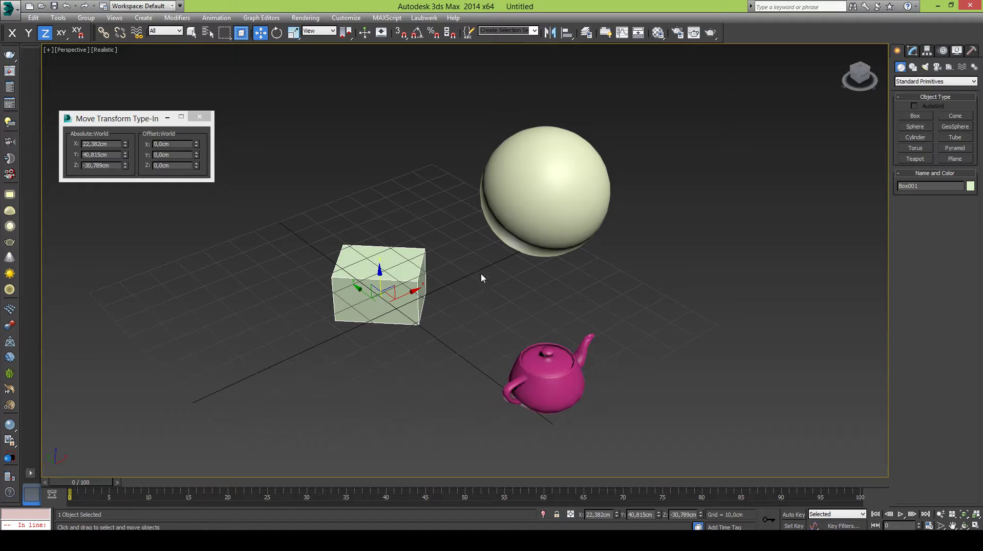
Shift-drag copies of the box and the sphere to the right of the sphere.
mouse_move(413, 296)
left_mouse_down("shift")
mouse_move(616, 246)
mouse_move(696, 207)
left_mouse_up("shift")
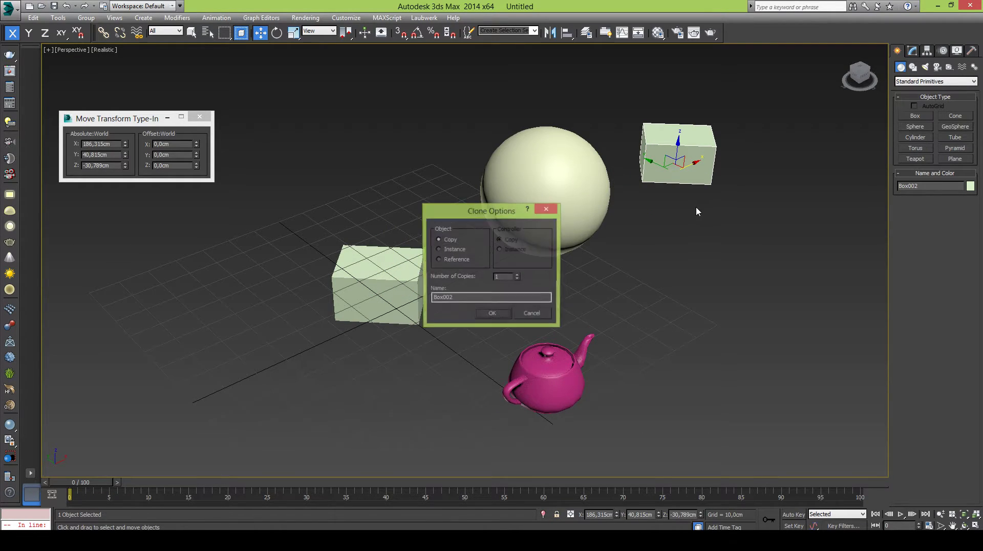
left_click_drag(467, 211, 425, 187)
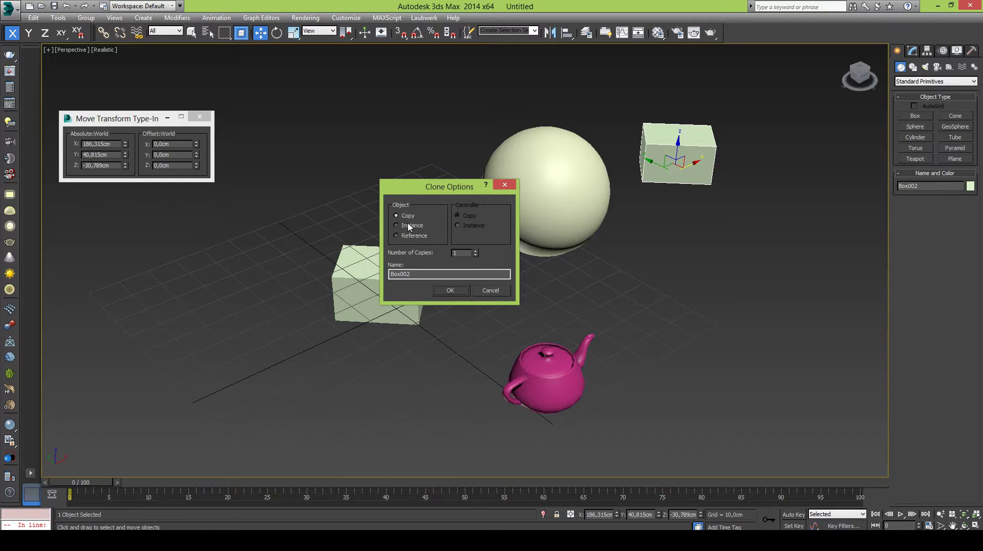
left_click(449, 291)
left_click(535, 191)
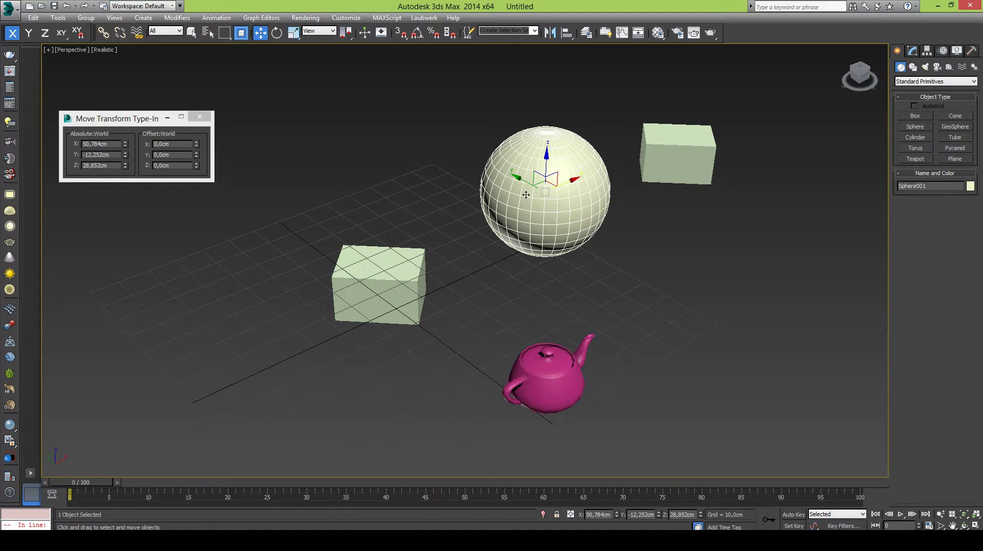
left_click_drag(524, 183, 722, 291, "shift")
left_click(488, 315)
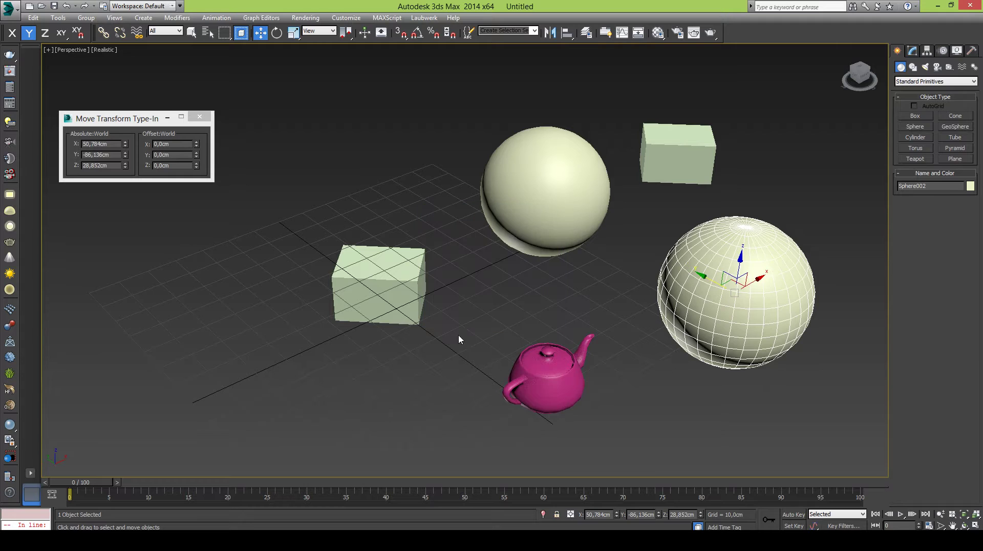
Add a rotated copy of the left green box so the pair forms a star.
left_click(399, 296)
left_click(276, 32)
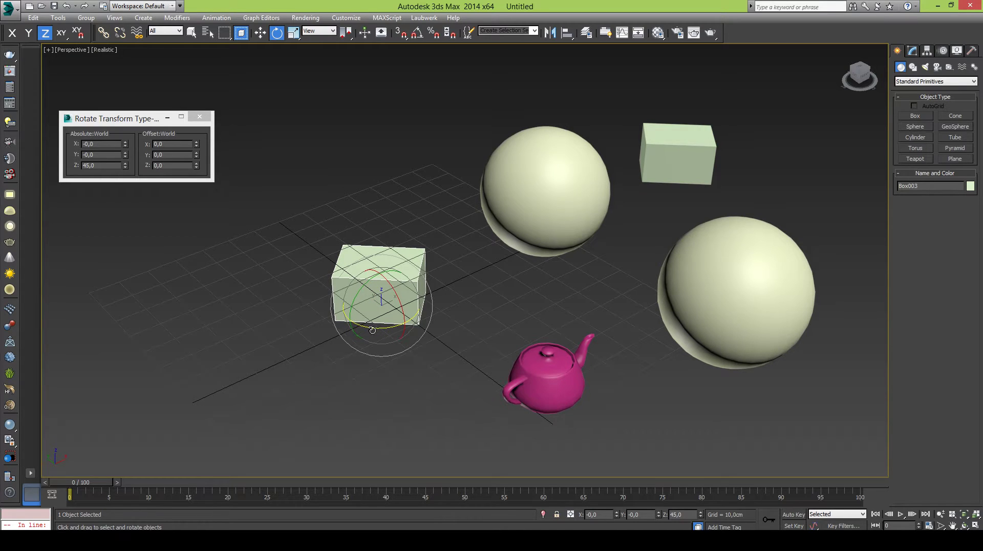
left_click_drag(372, 331, 416, 331)
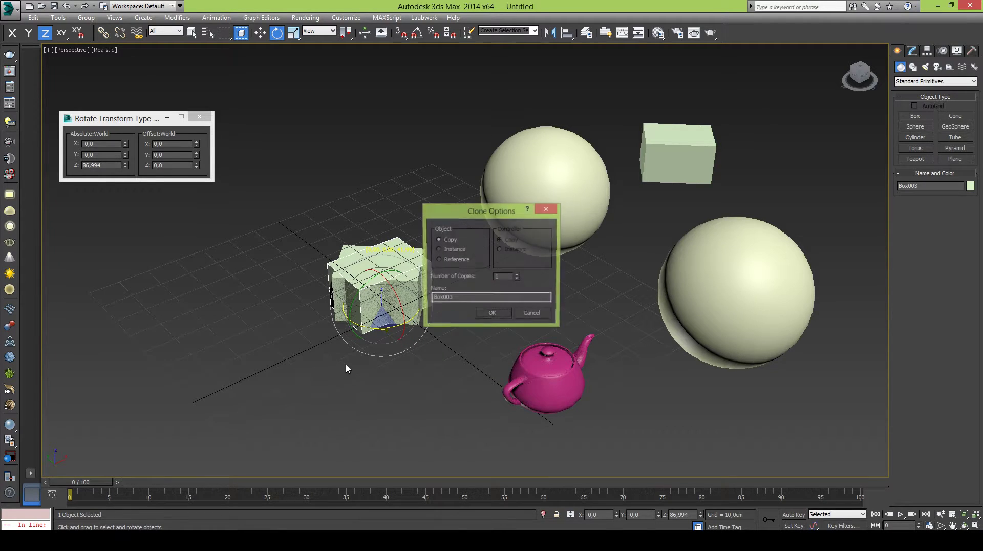
left_click(490, 319)
middle_click_drag(523, 284, 463, 283)
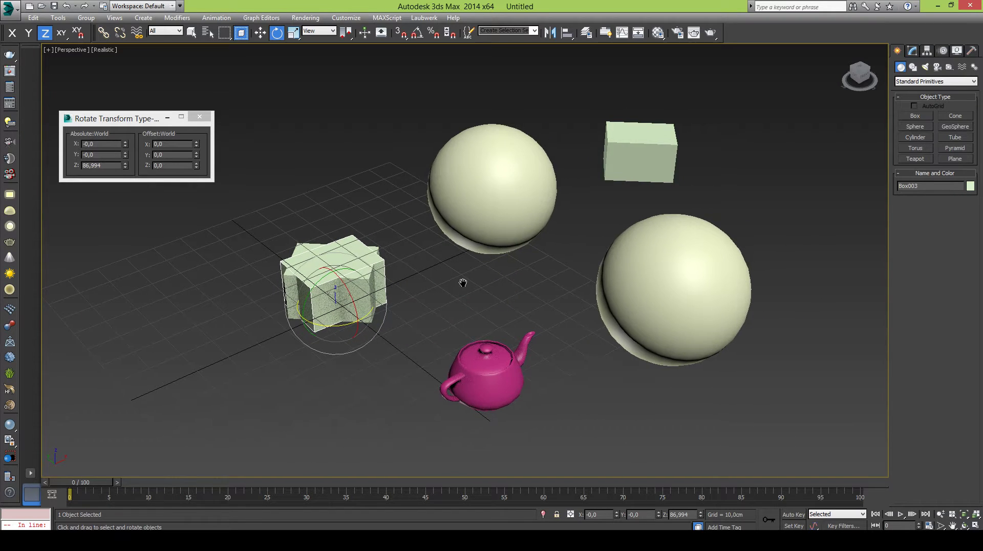
left_click(199, 117)
Reframe the view and window-select all six objects in the scene.
left_click(441, 263)
mouse_move(516, 218)
middle_mouse_down()
mouse_move(473, 228)
mouse_move(497, 226)
middle_mouse_up()
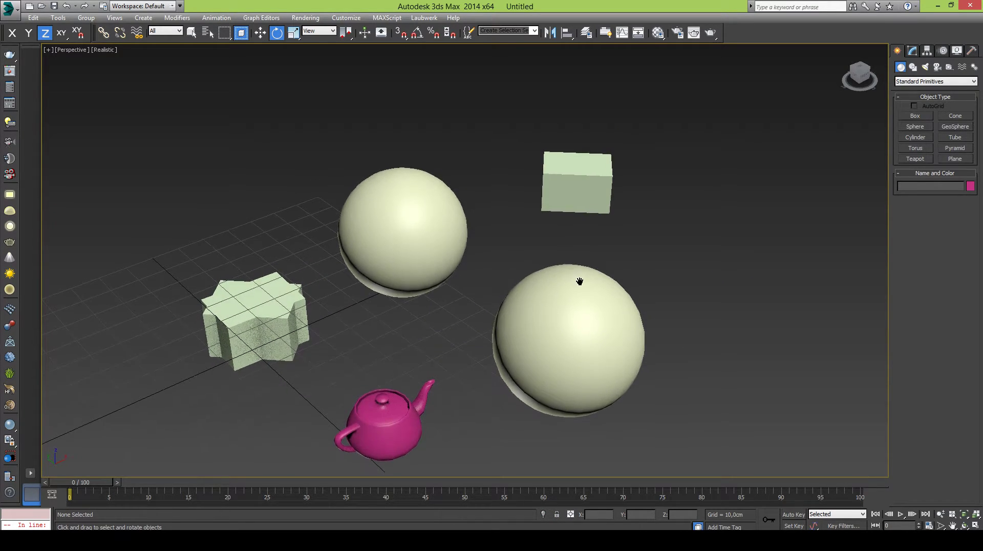
scroll(523, 277, "down", 5)
left_click_drag(332, 171, 684, 402)
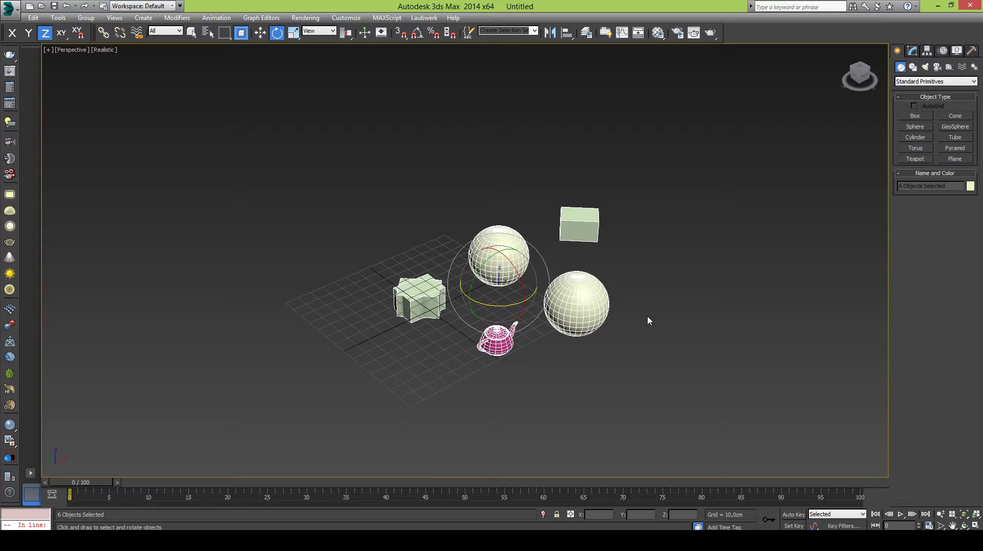
Delete all six objects and draw a single new pink box, Box001, on the grid.
key("Delete")
middle_click_drag(512, 296, 634, 215, "alt")
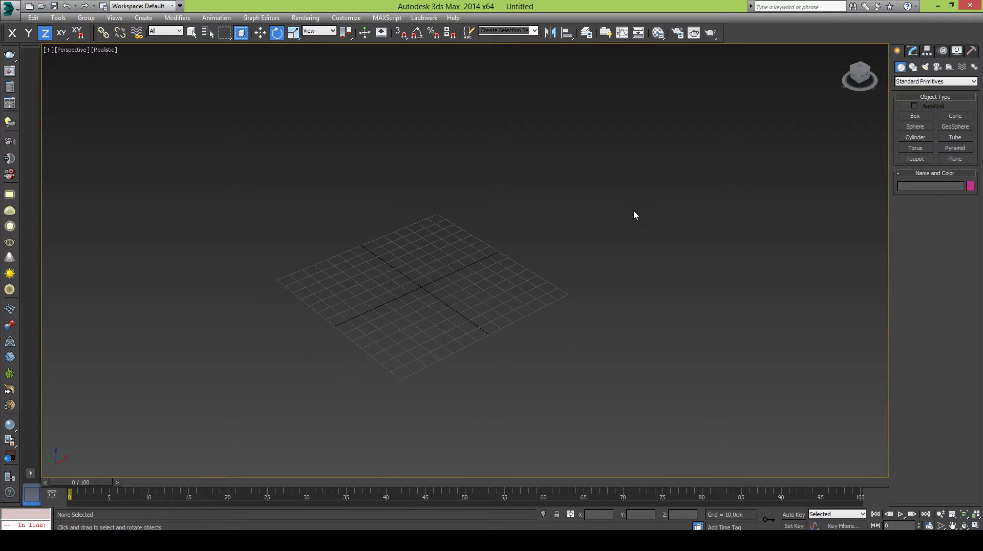
left_click(906, 118)
scroll(433, 246, "up", 1)
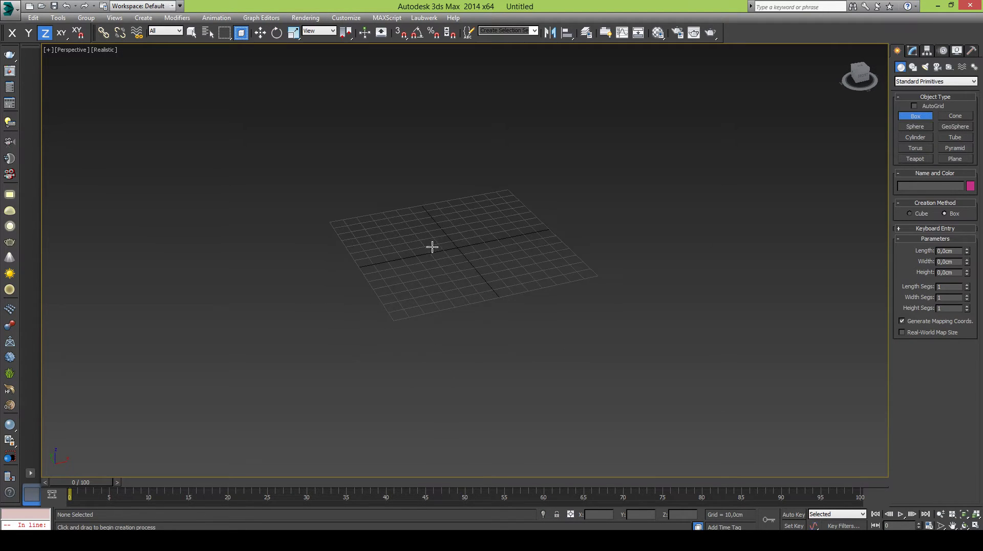
scroll(457, 250, "up", 4)
middle_click_drag(409, 277, 369, 277)
left_click_drag(228, 260, 560, 248)
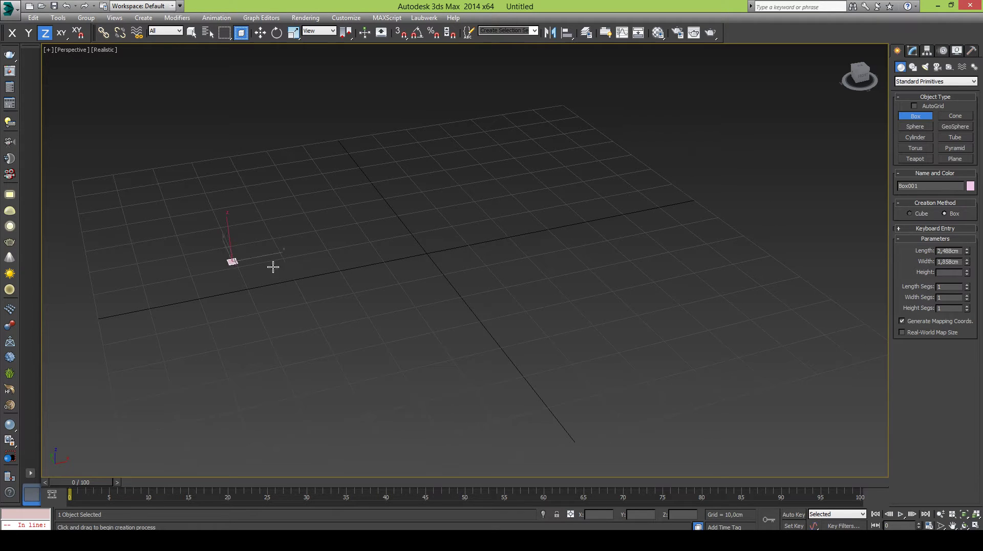
left_click(501, 128)
key("e")
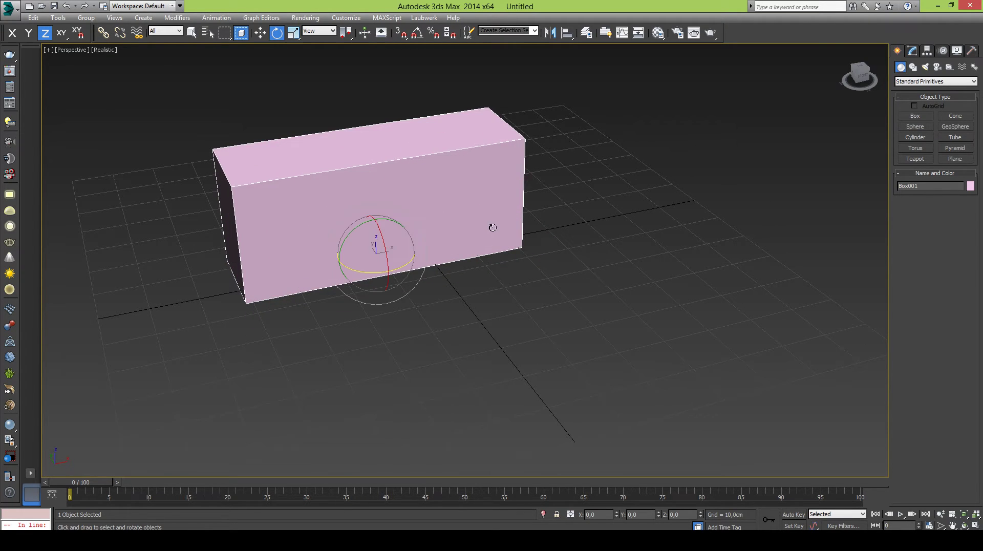
scroll(450, 284, "down", 4)
left_click(260, 33)
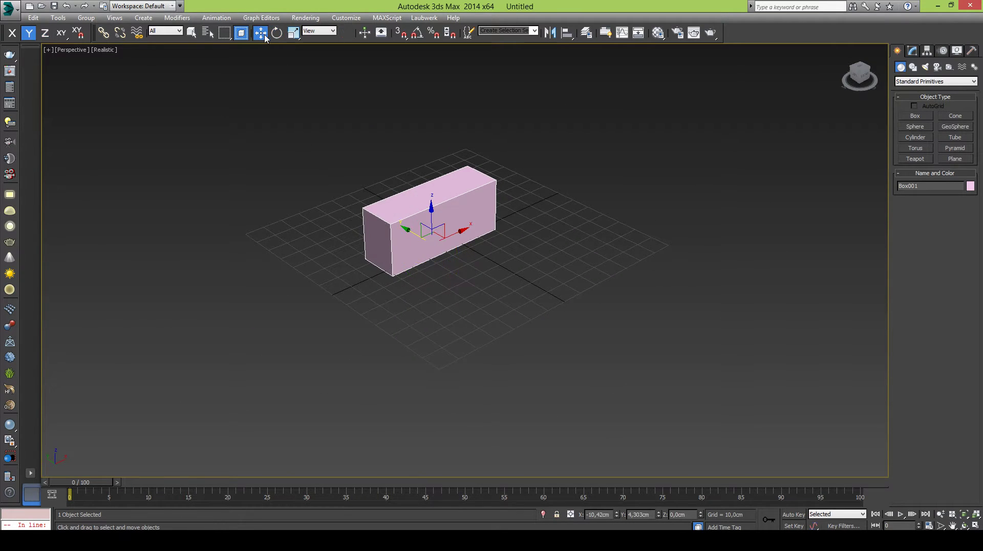
Shift-drag the box to the lower right to make an independent copy.
left_click_drag(414, 237, 511, 300, "shift")
left_click_drag(484, 215, 703, 174)
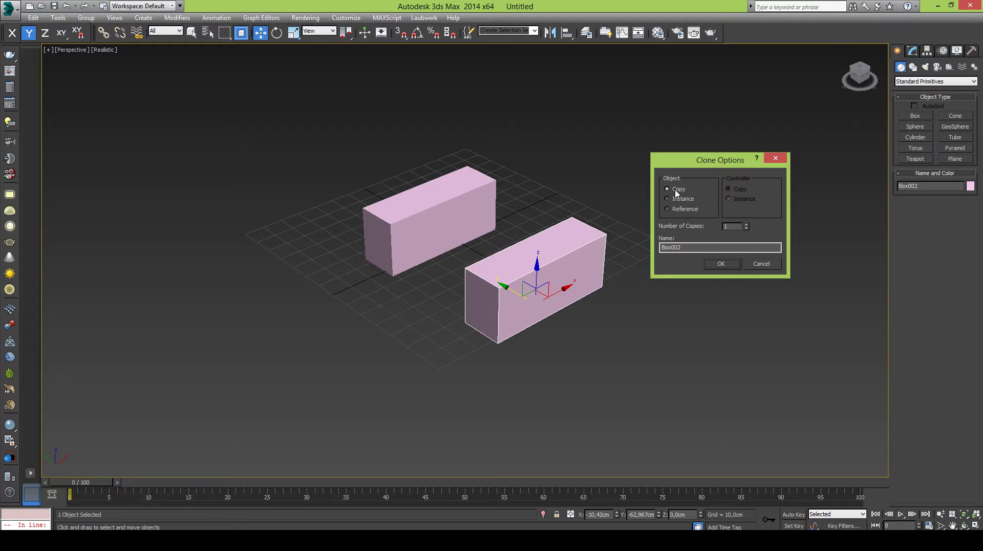
left_click(721, 263)
Clone the original box to its left as an instance, Box003.
left_click(468, 236)
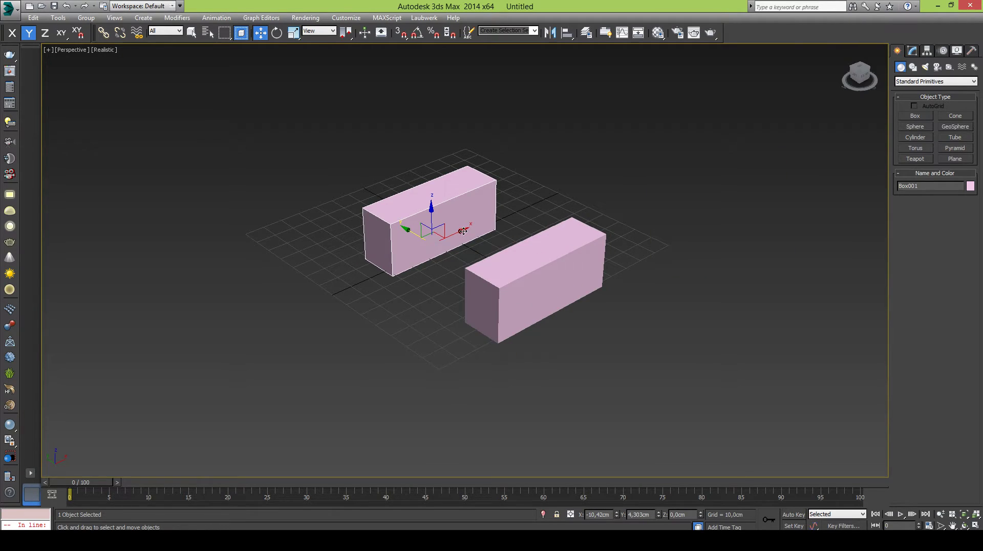
left_click_drag(461, 233, 260, 292, "shift")
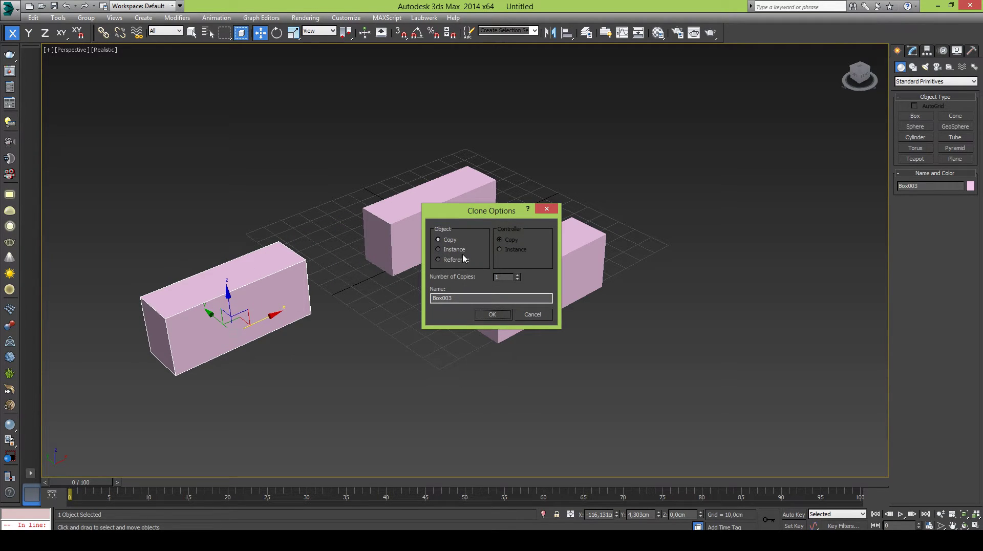
left_click(493, 316)
middle_click_drag(391, 368, 496, 352)
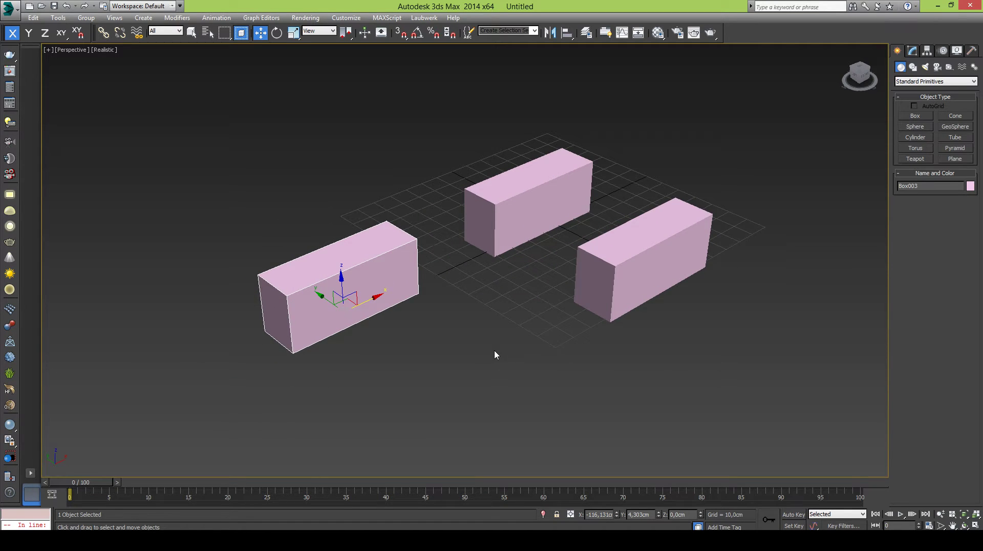
left_click(493, 350)
left_click(410, 275)
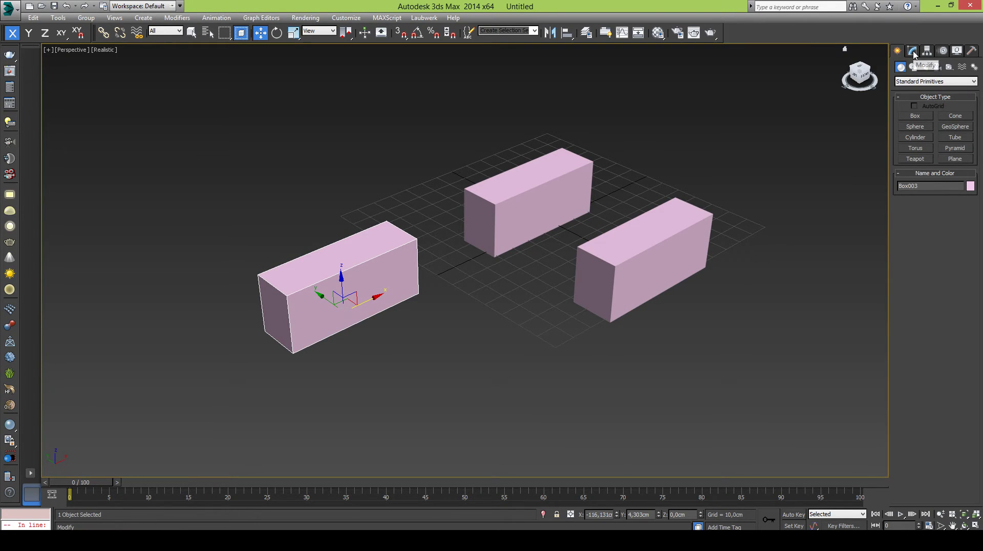
Increase Length and Width of the left box and its instance in the Modify panel.
left_click(913, 51)
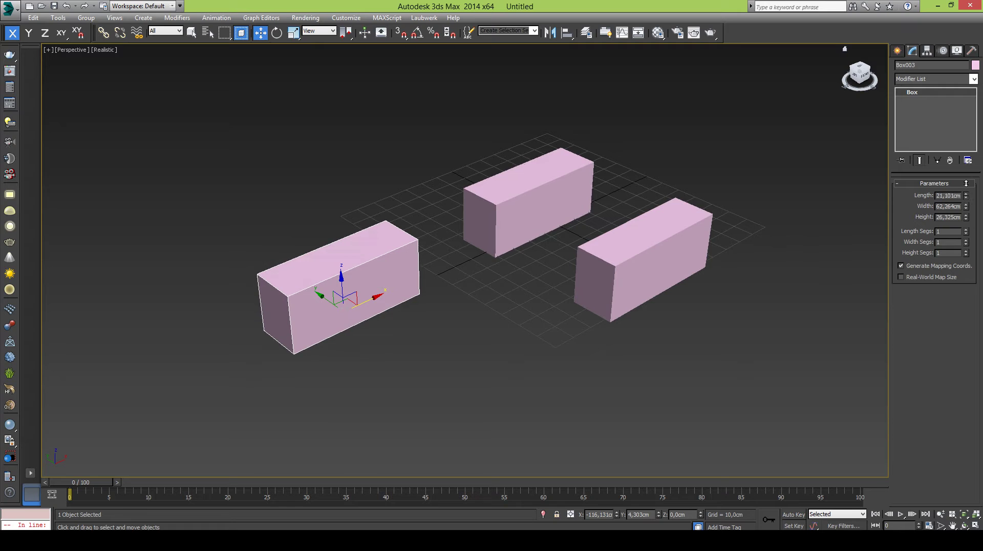
left_click_drag(965, 196, 966, 137)
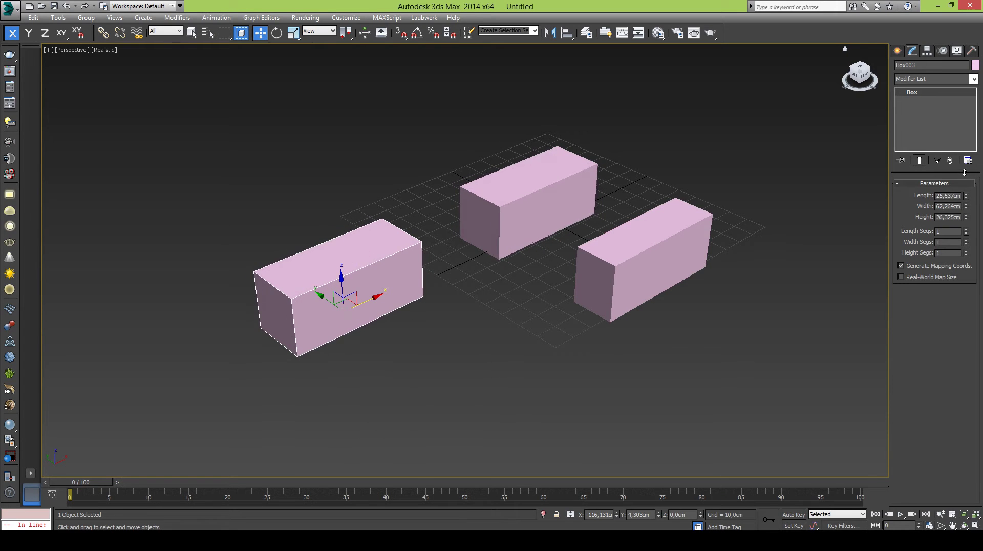
left_click_drag(966, 206, 966, 194)
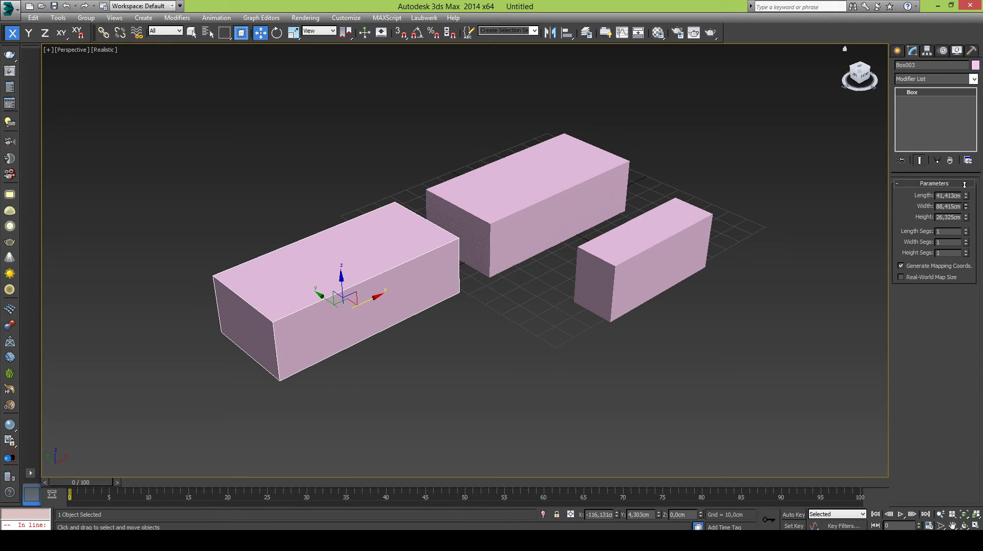
left_click(536, 196)
middle_click_drag(590, 198, 583, 199)
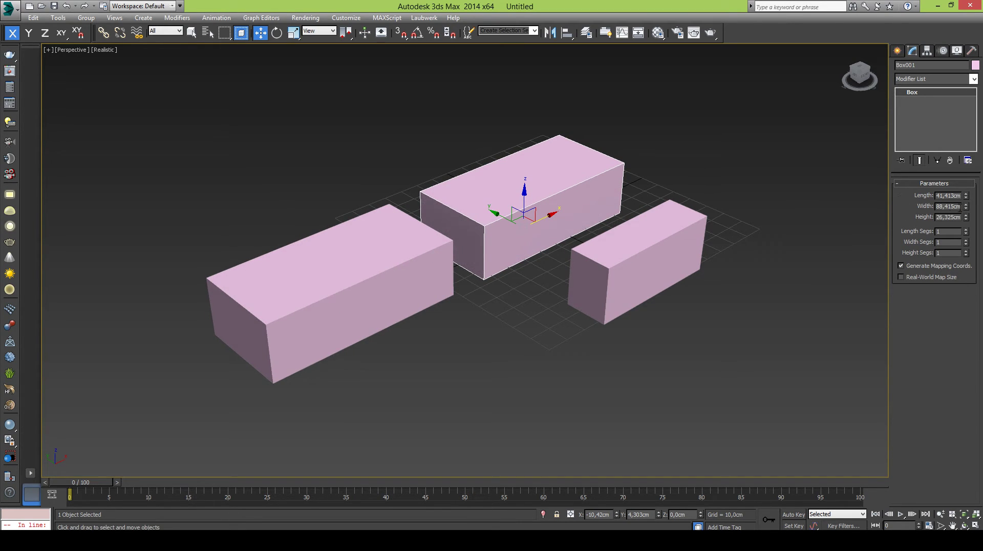
left_click_drag(965, 211, 967, 225)
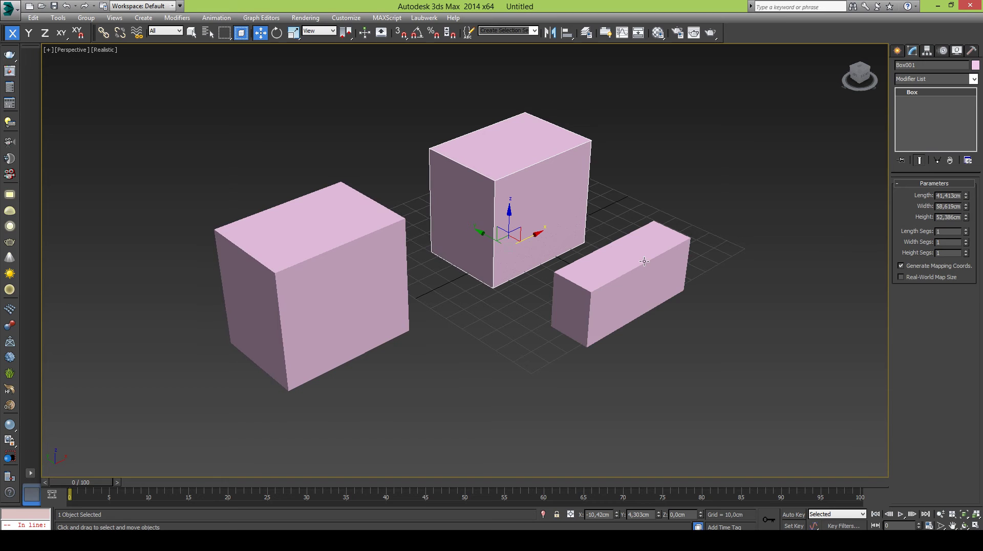
Resize the middle box and its instance with the Modify panel spinners.
left_click(608, 282)
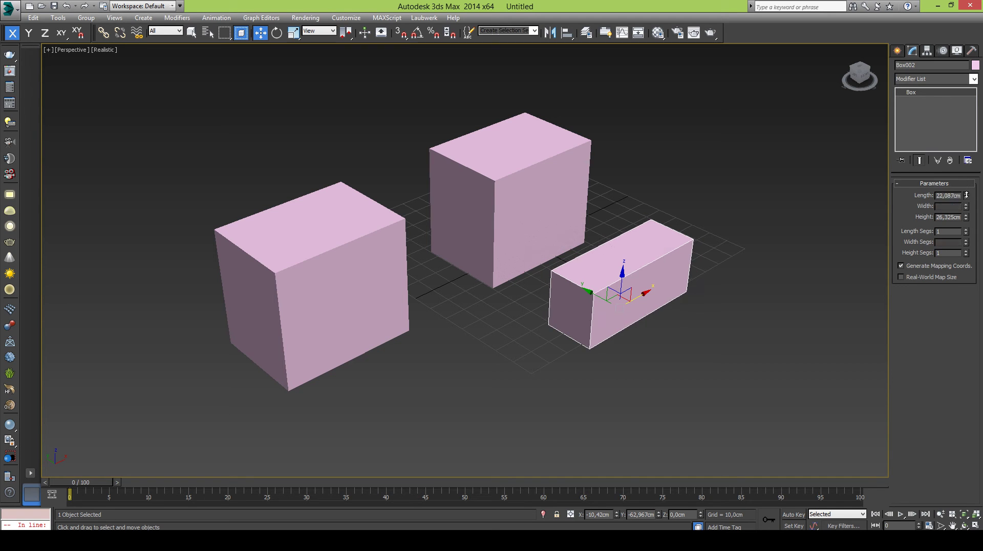
left_click(601, 191)
left_click(553, 185)
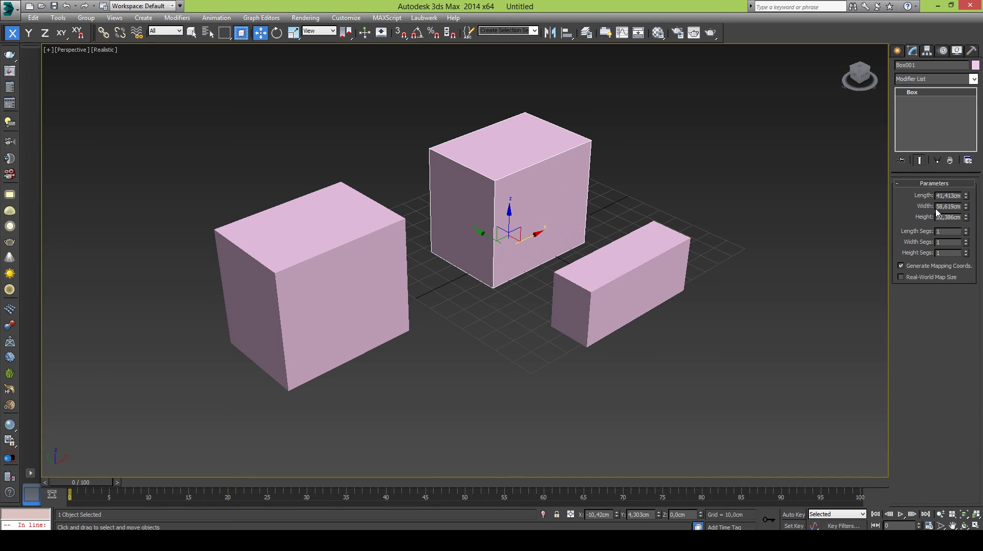
left_click_drag(967, 196, 965, 202)
left_click(588, 193)
middle_click_drag(588, 193, 547, 205)
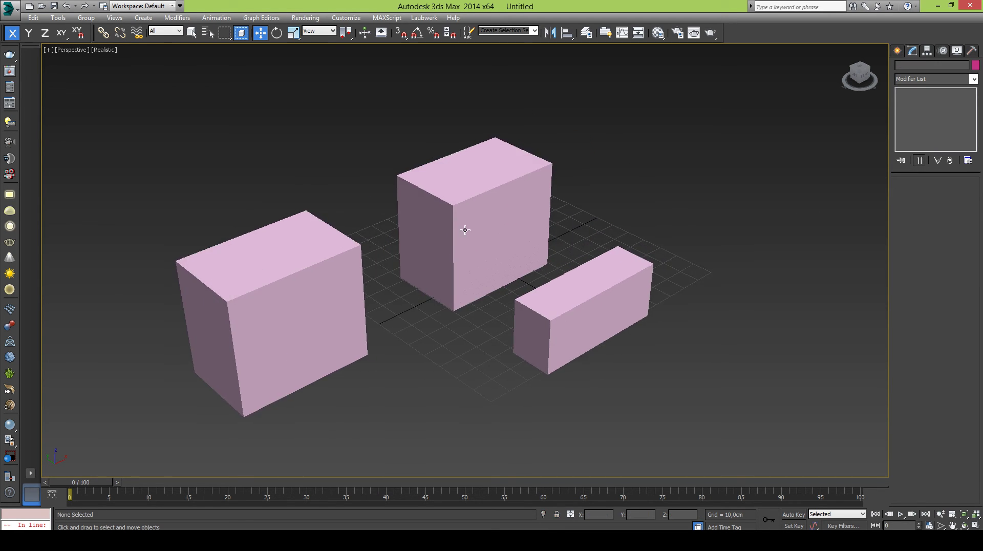
left_click(461, 231)
Clone the middle box along Y as instance Box004 and narrow the instances slightly.
left_click_drag(451, 250, 254, 144, "shift")
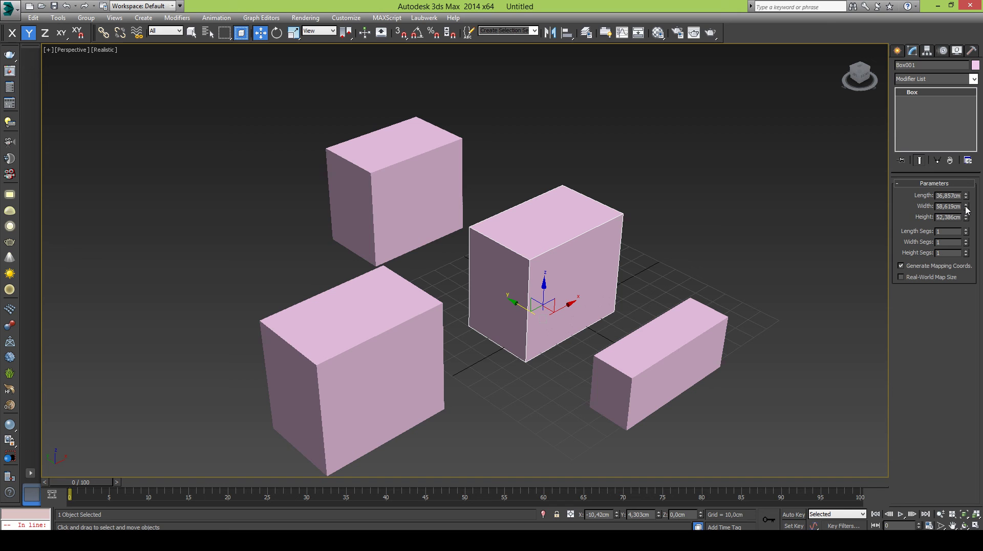
mouse_move(966, 208)
left_mouse_down()
mouse_move(974, 201)
mouse_move(958, 183)
left_mouse_up()
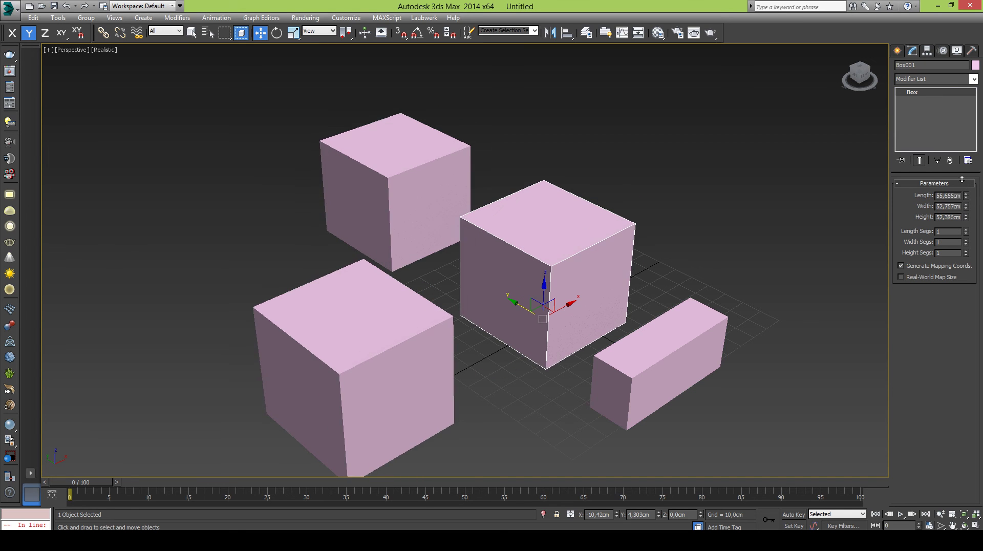
left_click(663, 156)
middle_click_drag(601, 263, 562, 230)
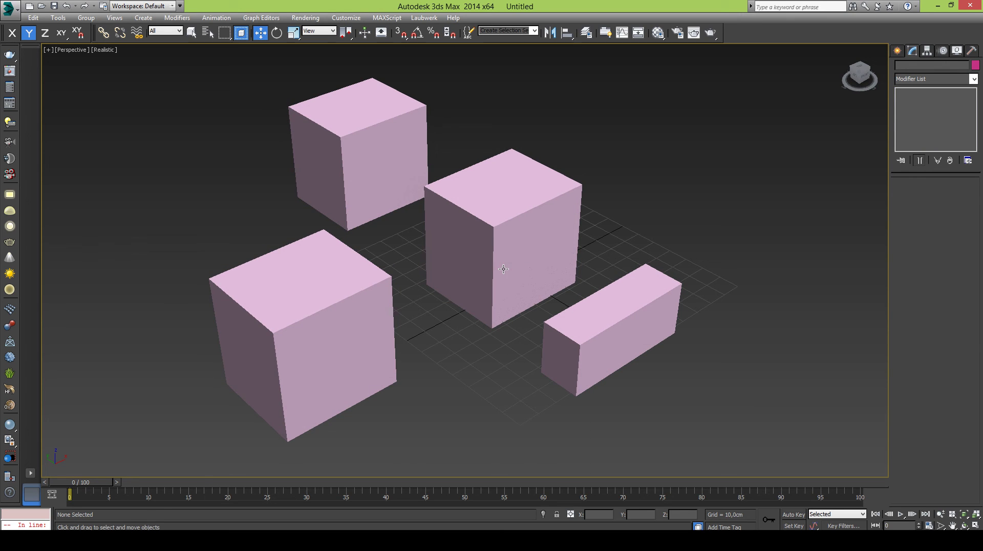
middle_click_drag(426, 254, 463, 251)
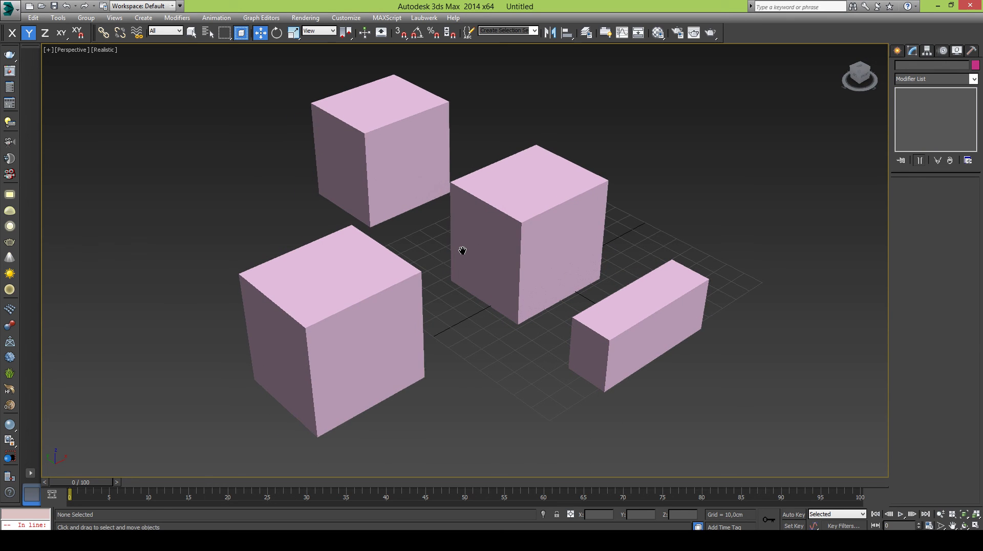